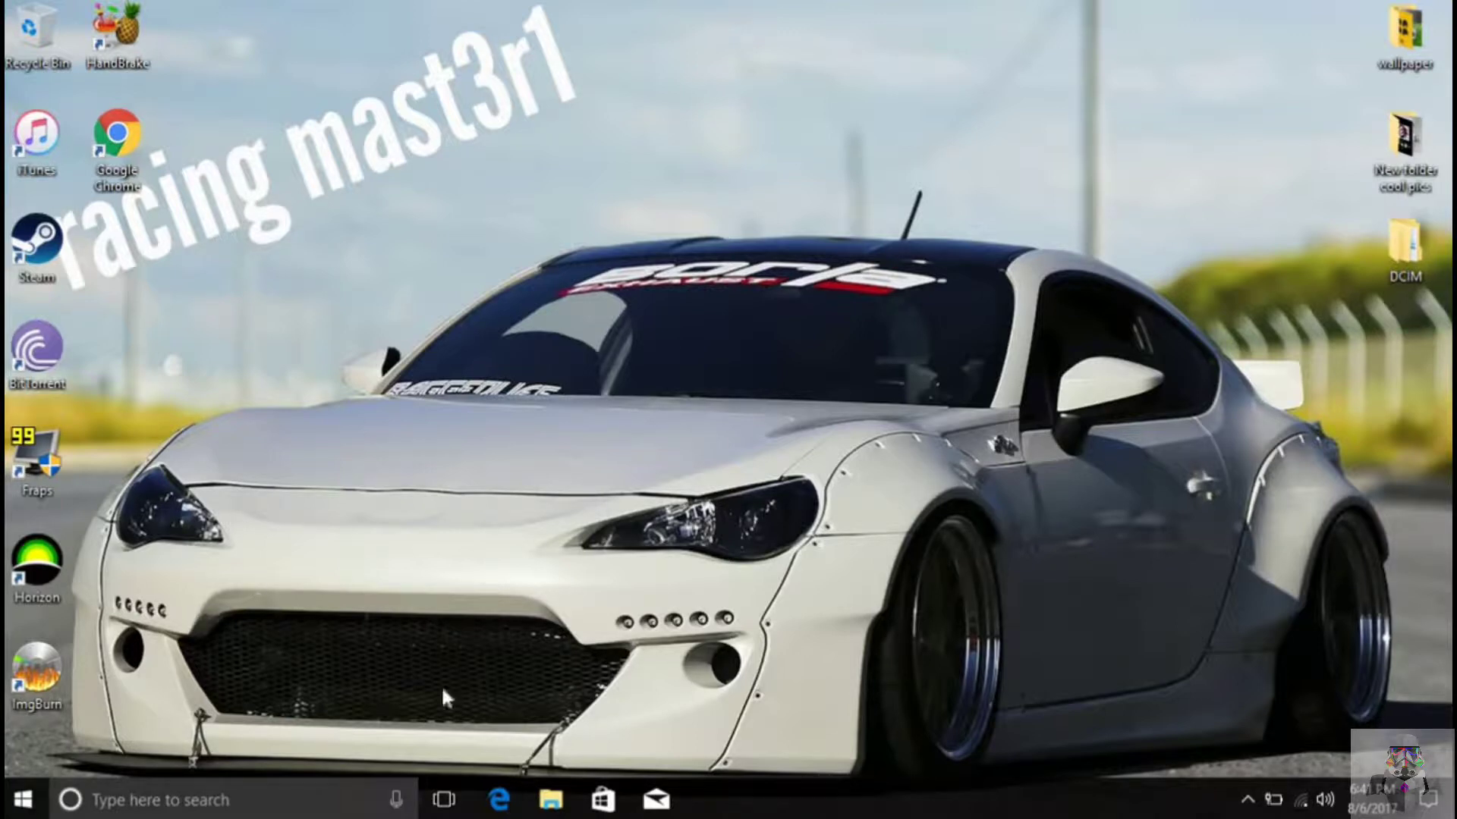
Step: Check the DVD RW Drive (D:) properties: 0 bytes used, 4.38 GB free
click(577, 809)
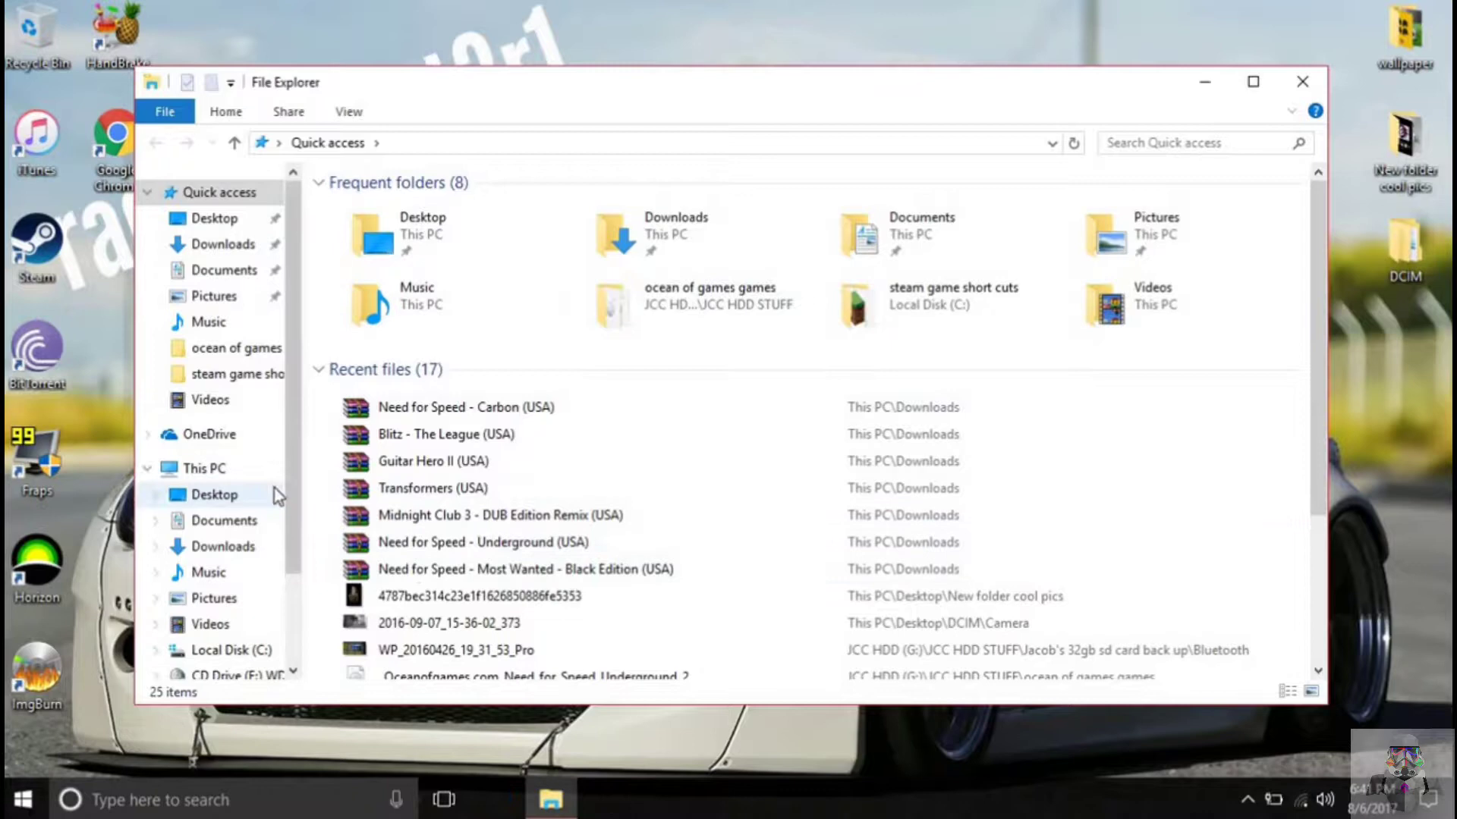
scroll(302, 488, down, 2)
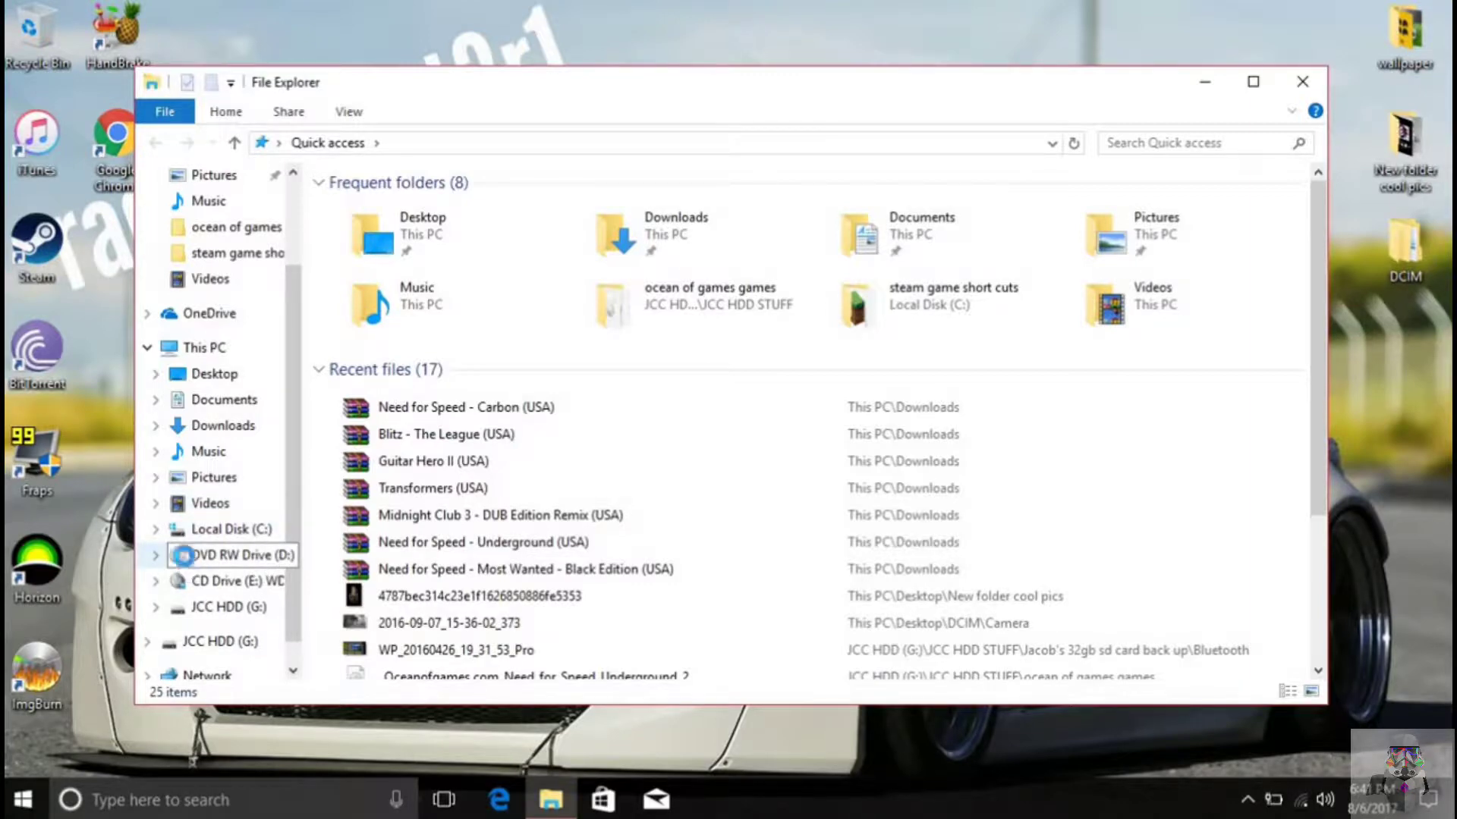
right_click(191, 566)
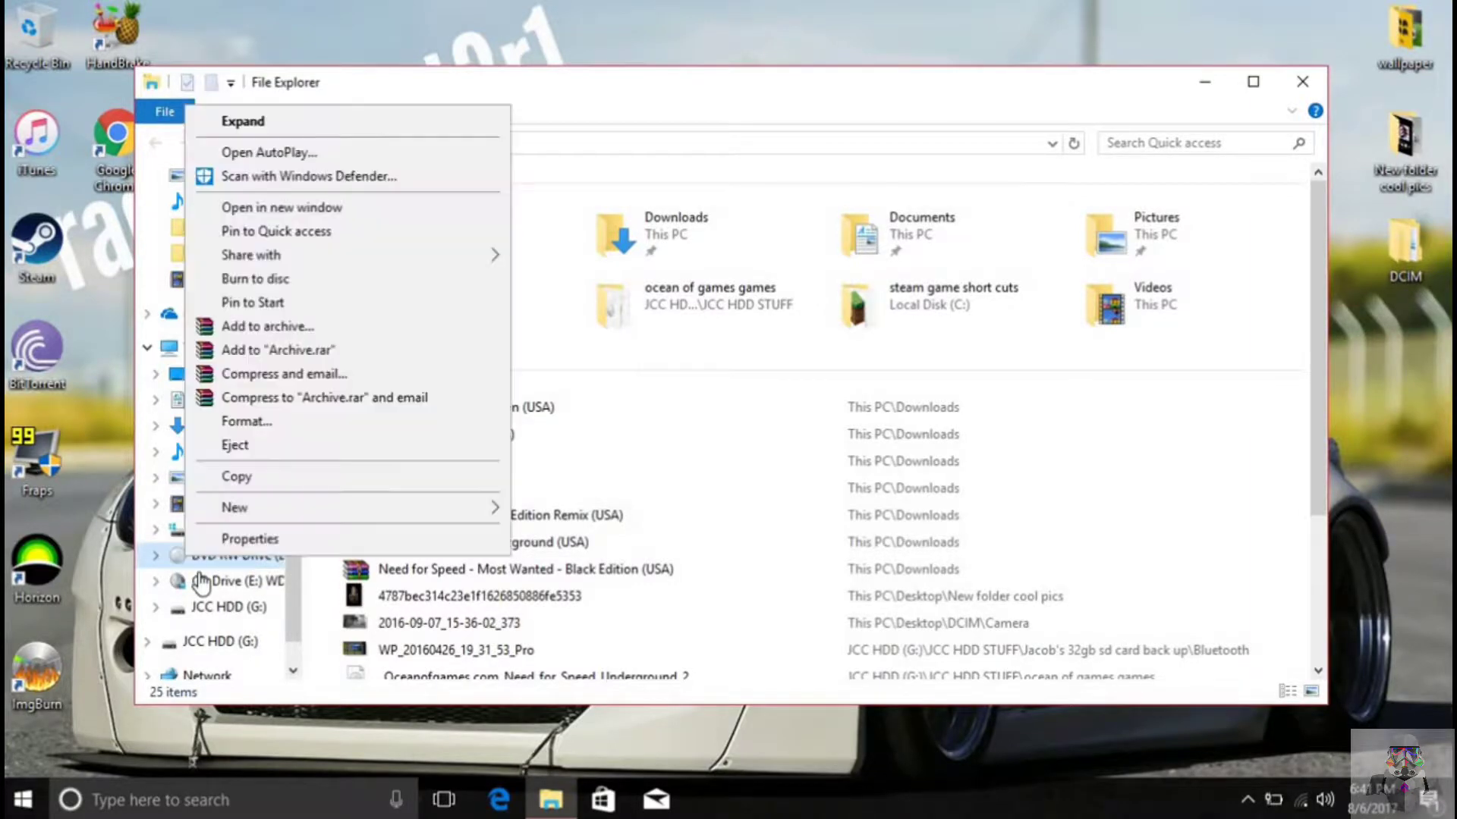
click(225, 539)
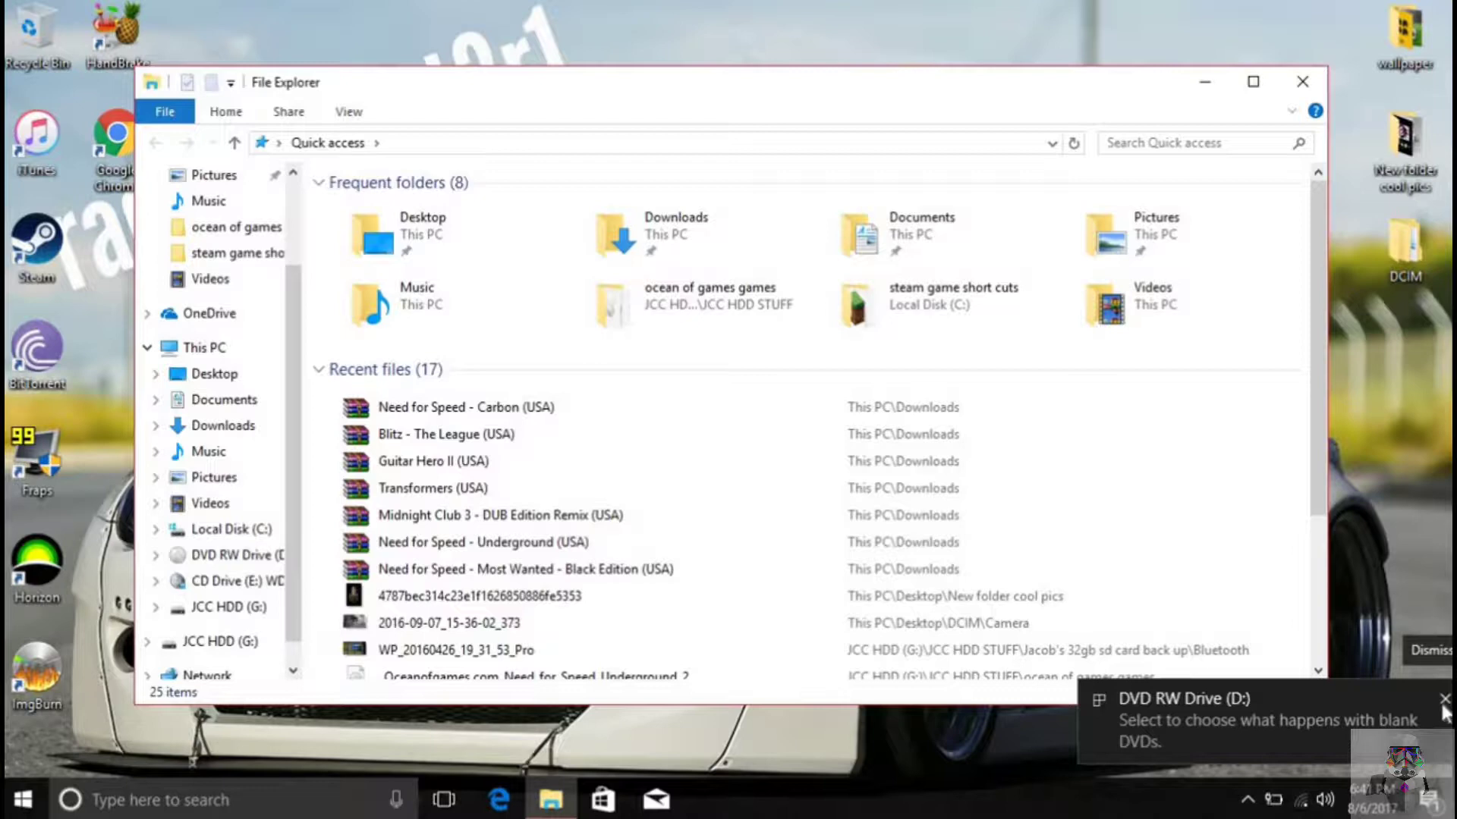
Step: Dismiss the blank-DVD notification and close File Explorer and the drive properties dialog
click(1444, 699)
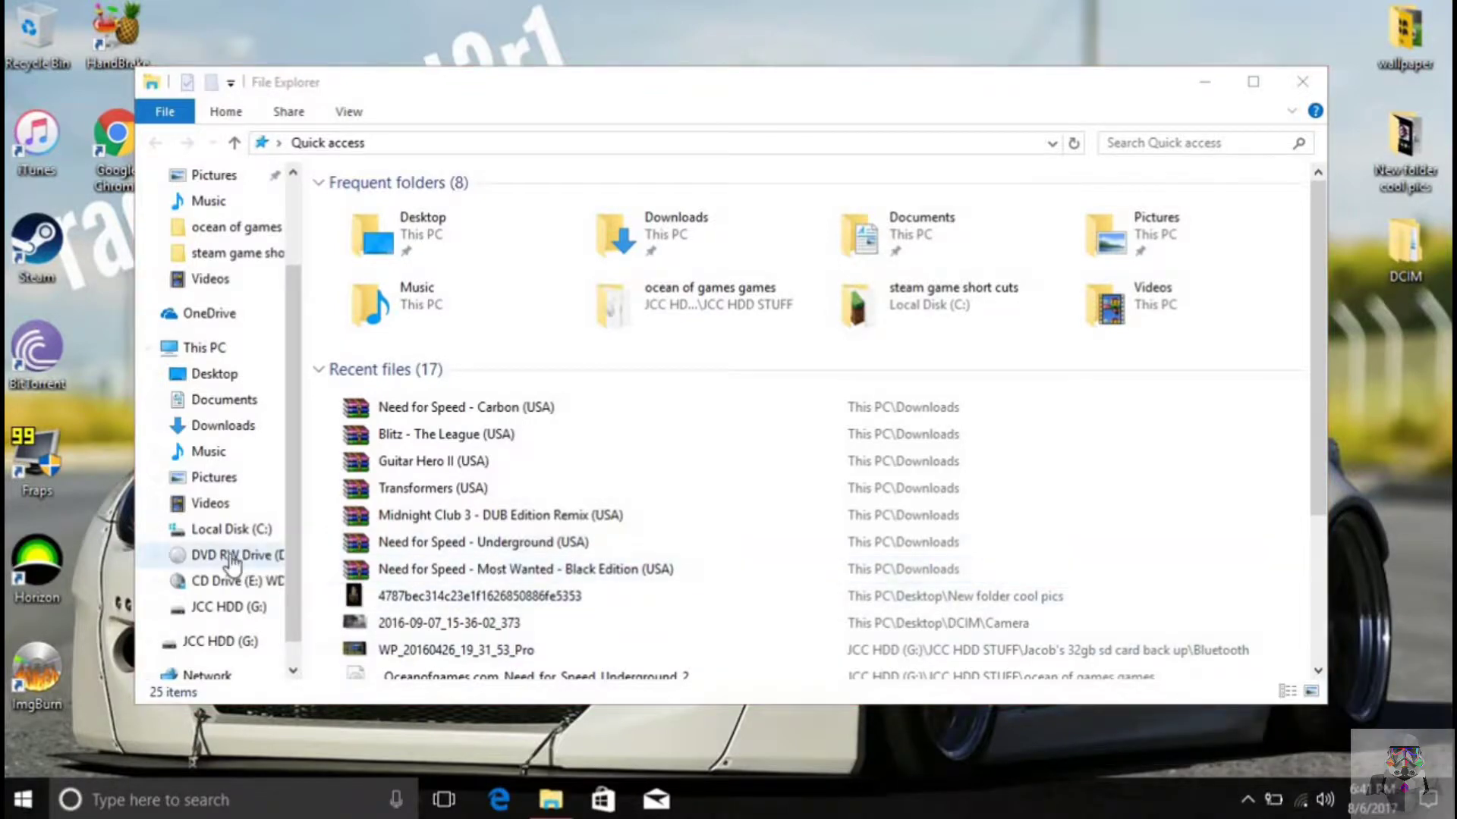
click(1324, 85)
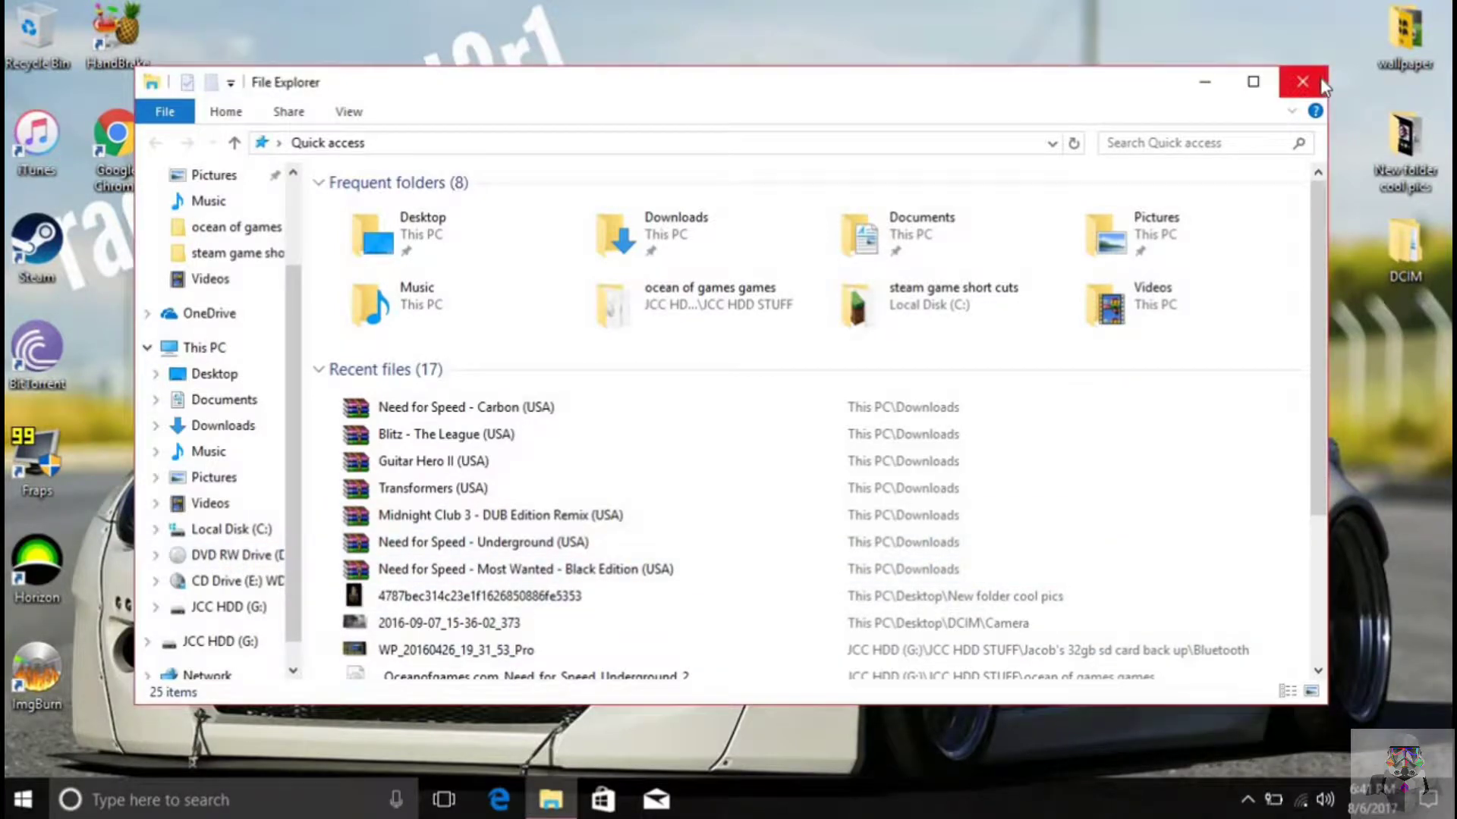
click(1303, 82)
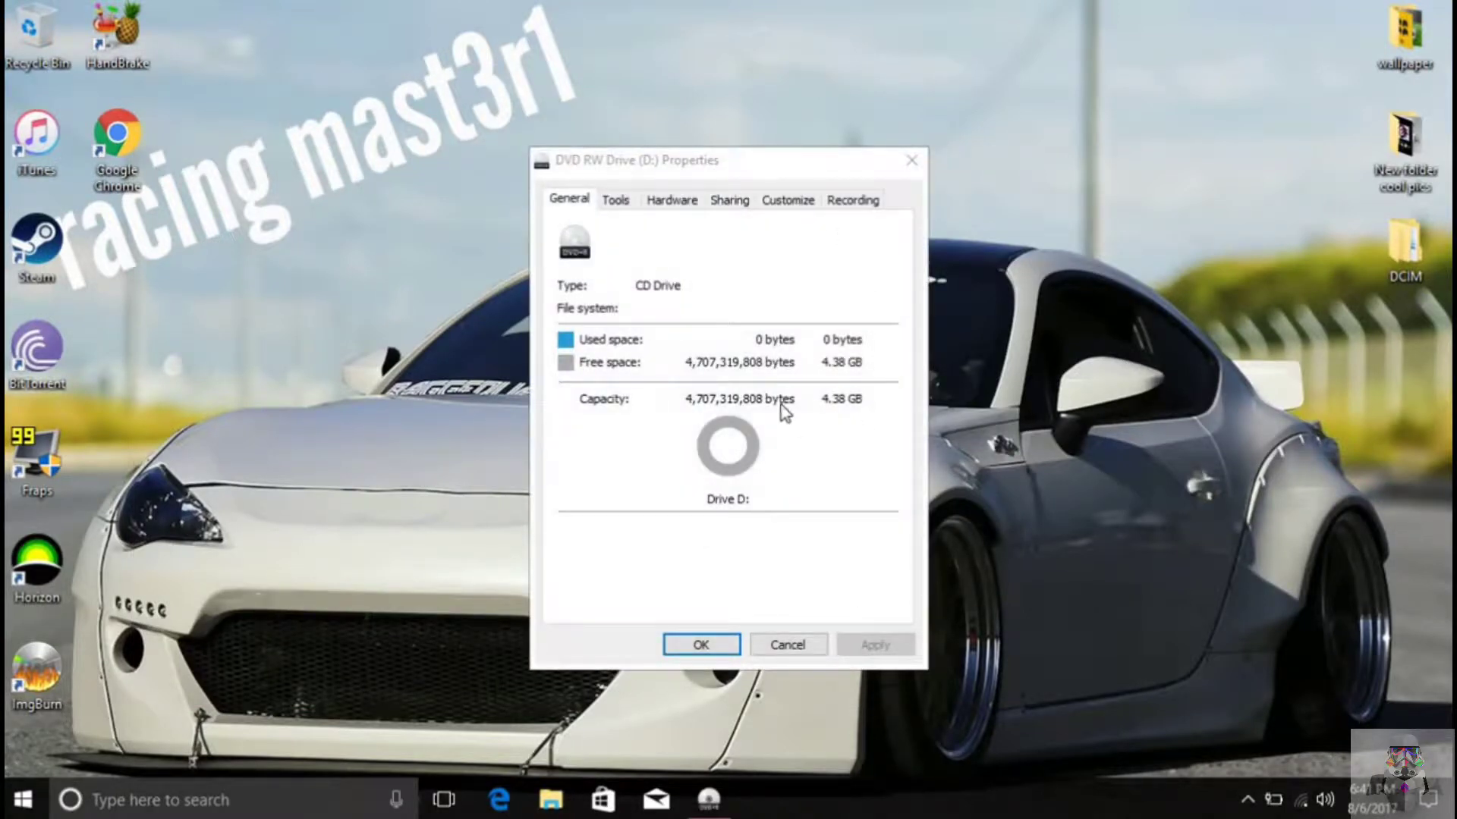
click(911, 160)
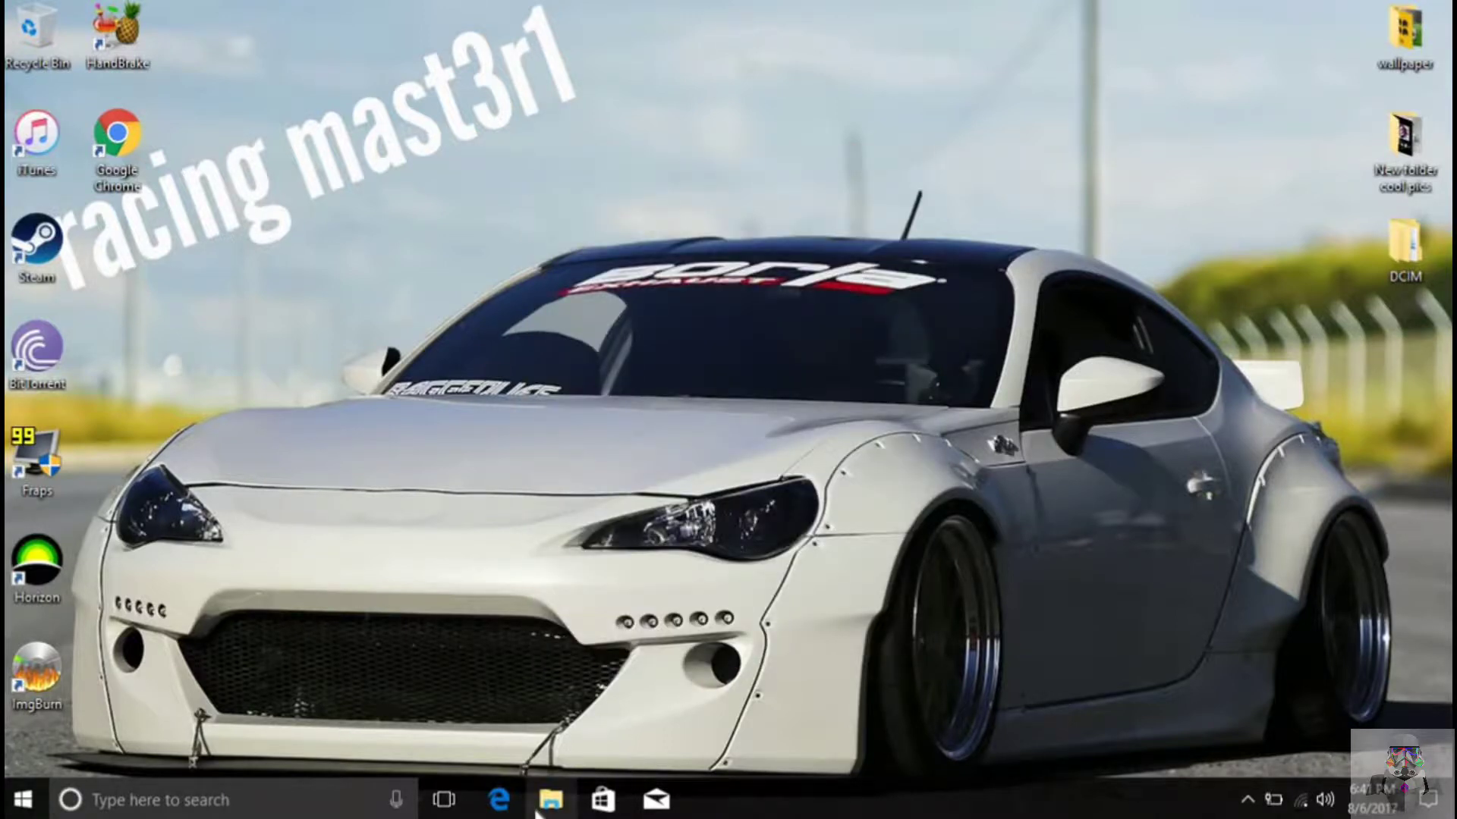
Step: Open the Downloads folder in a new Explorer window, then open the Midnight Club 3 archive
click(549, 801)
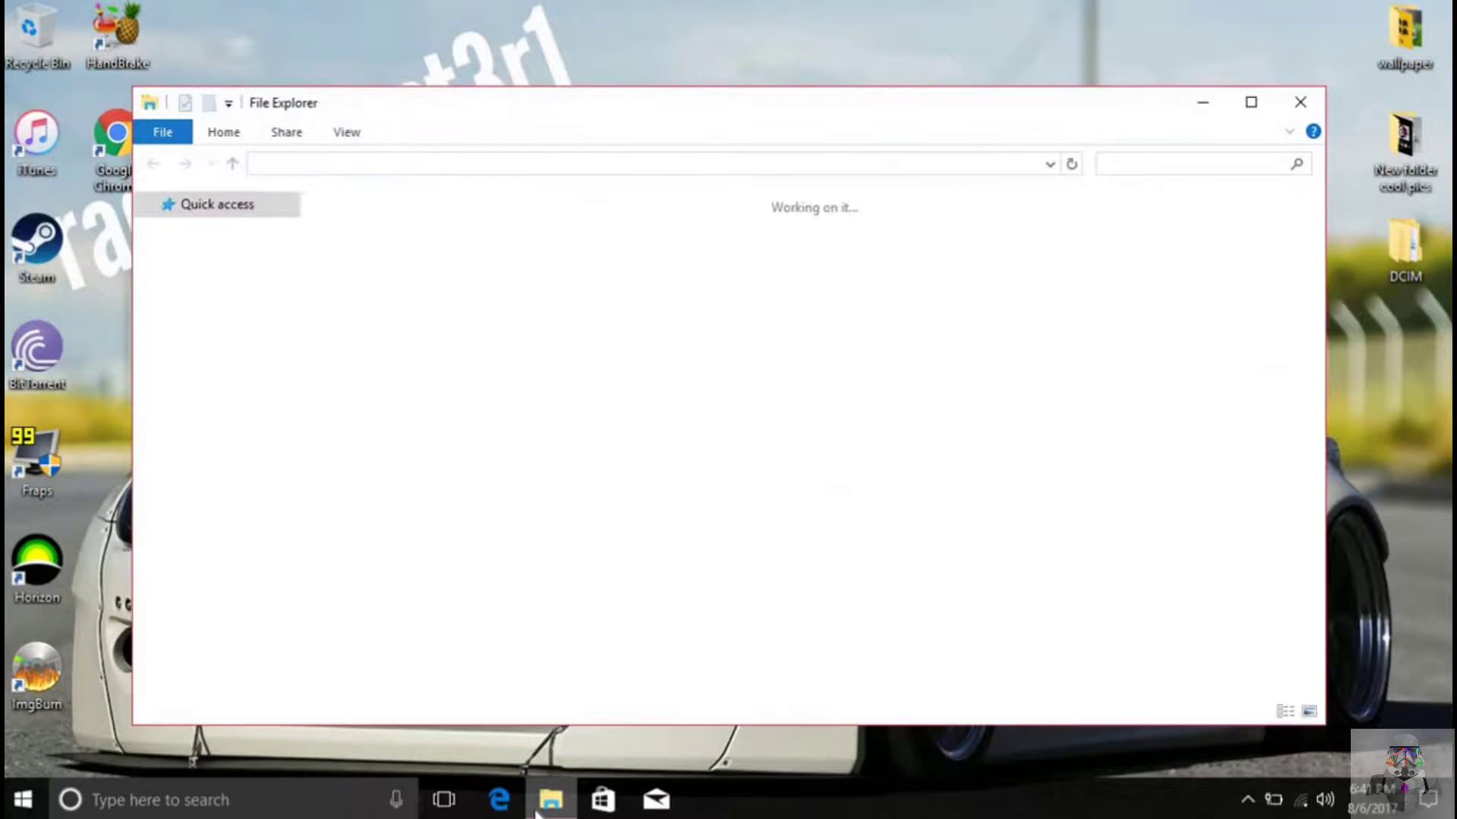
drag(667, 110, 706, 99)
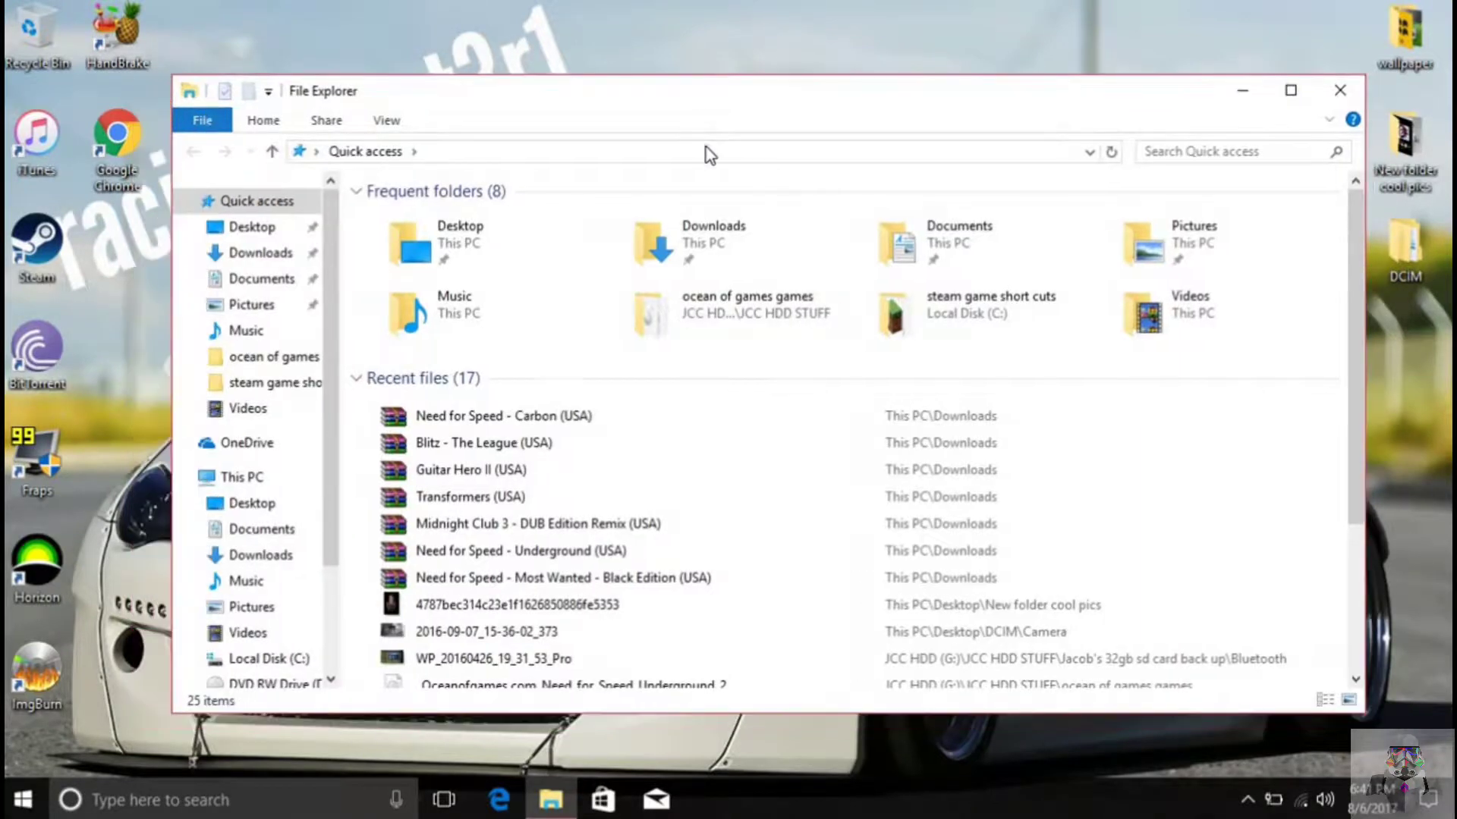
click(285, 252)
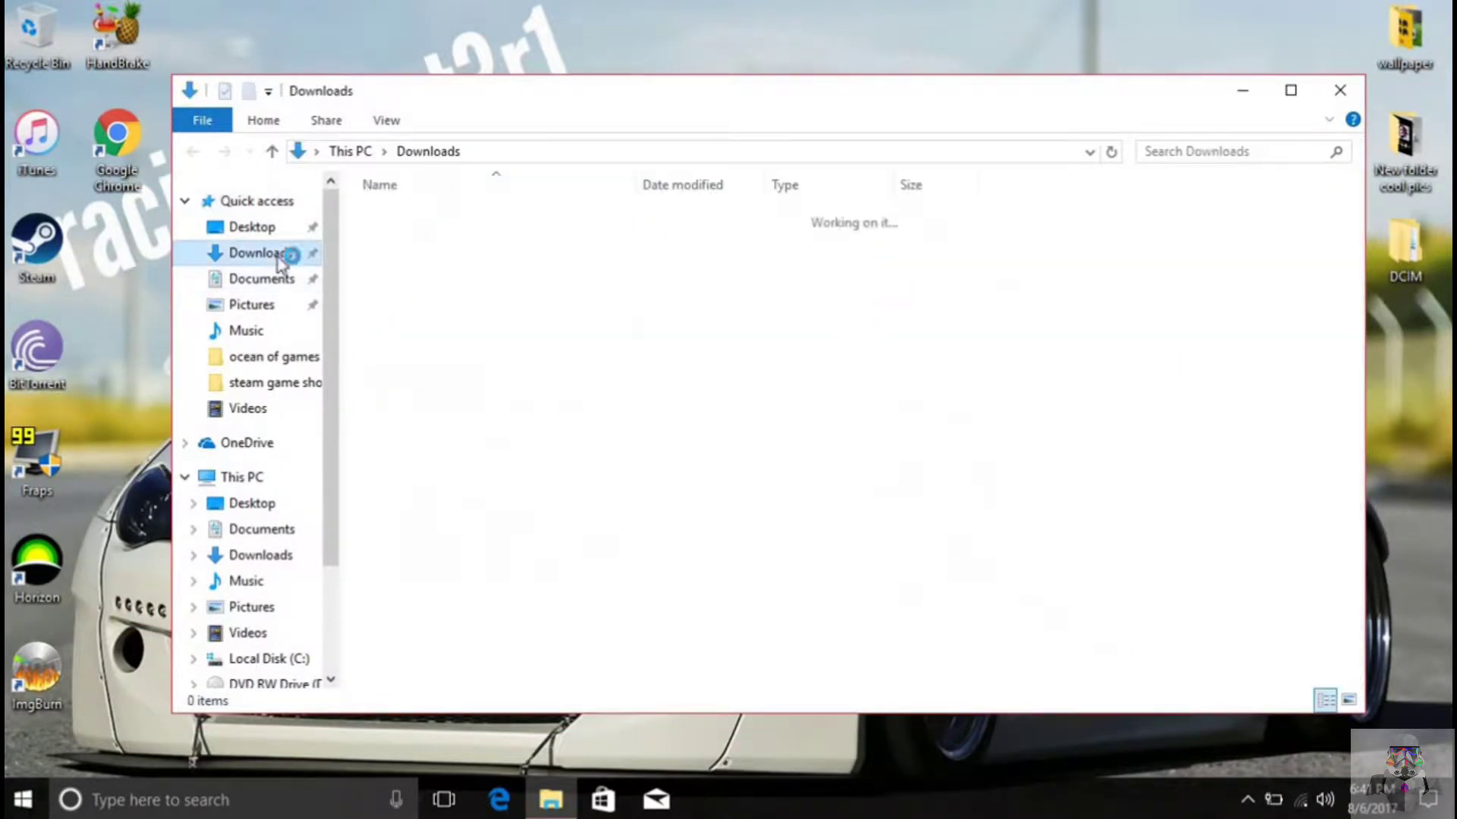
drag(787, 95, 779, 80)
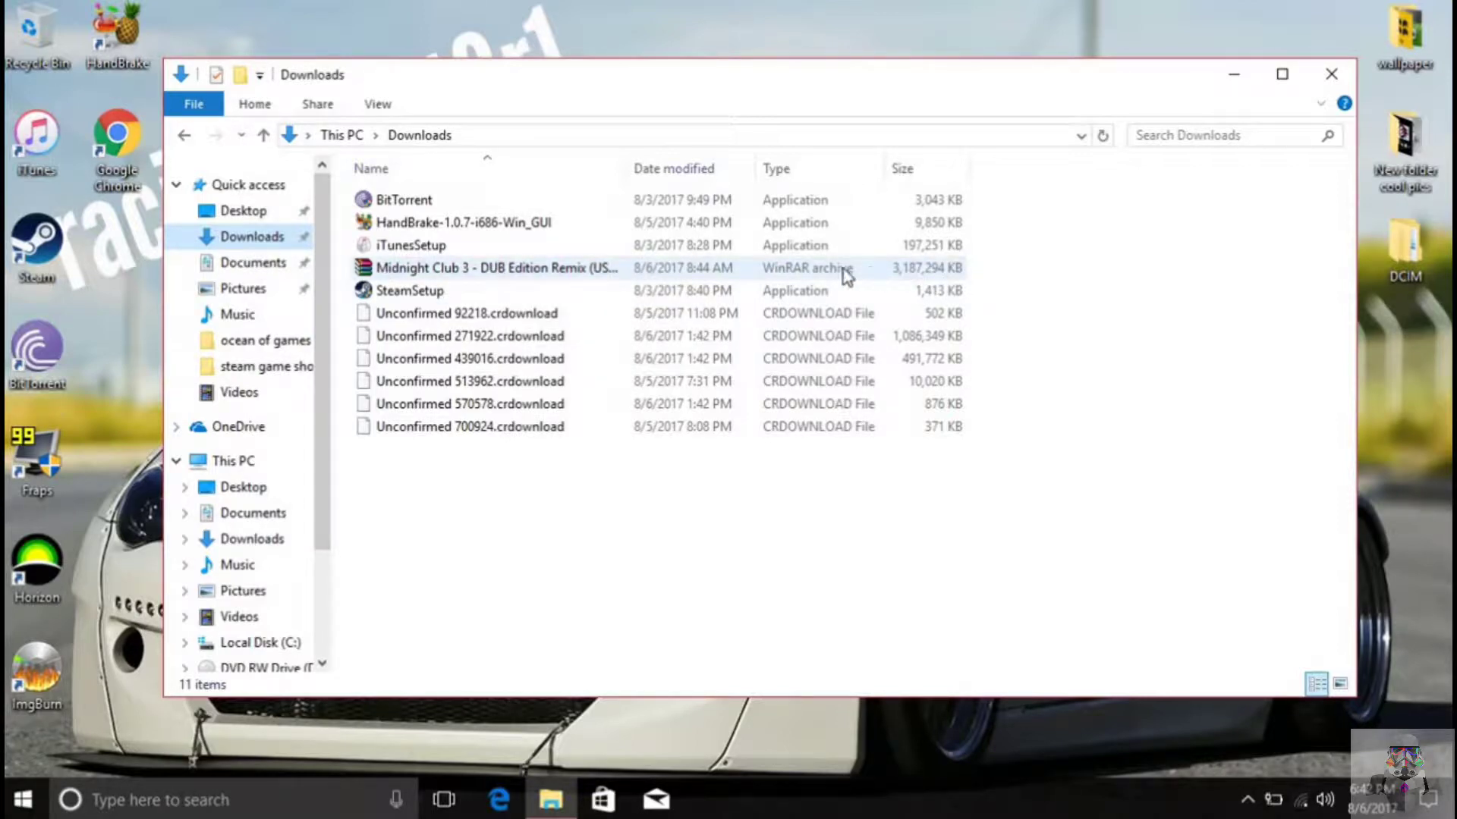
double_click(502, 270)
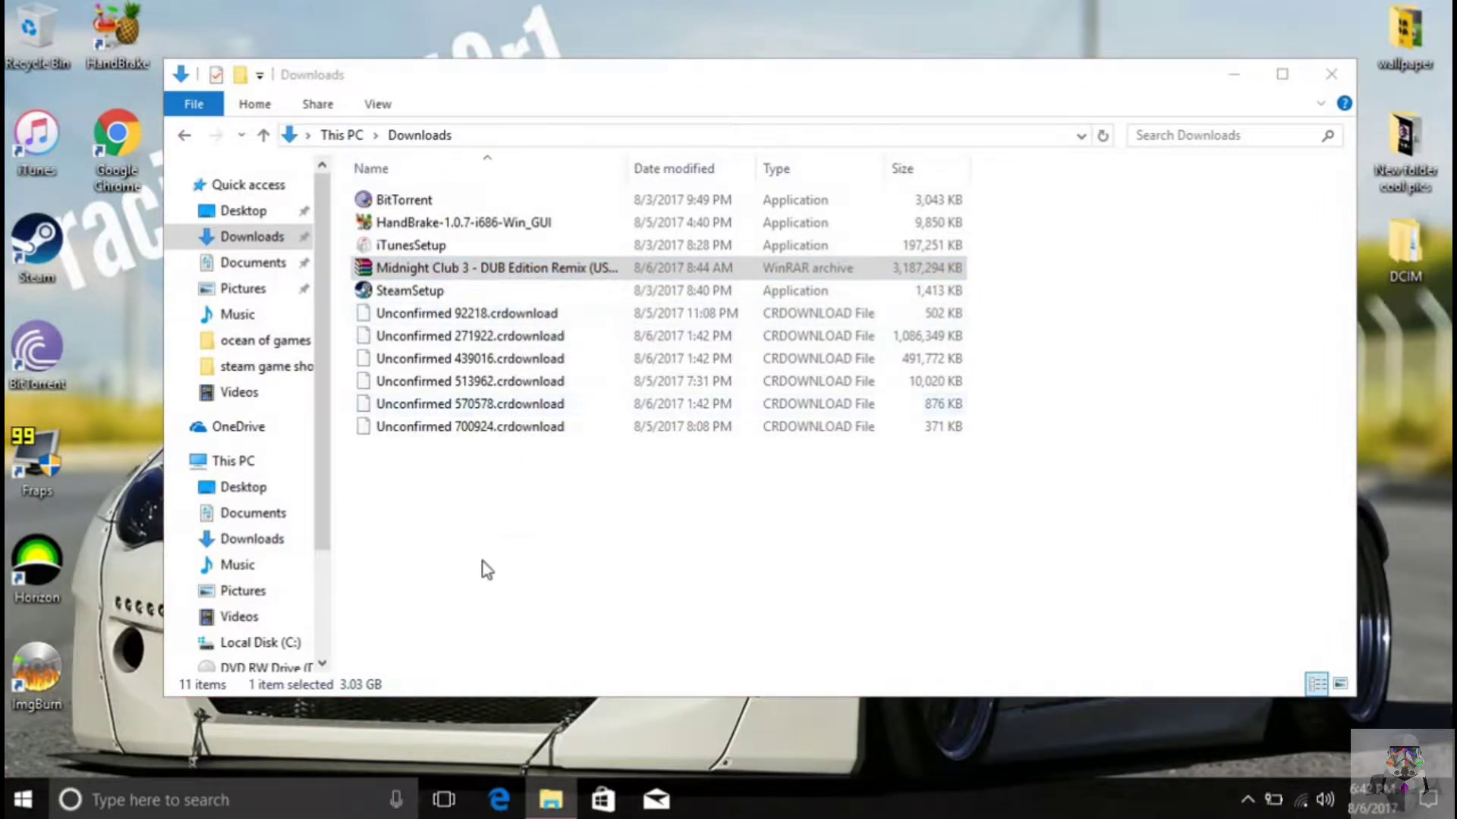
drag(617, 144, 555, 136)
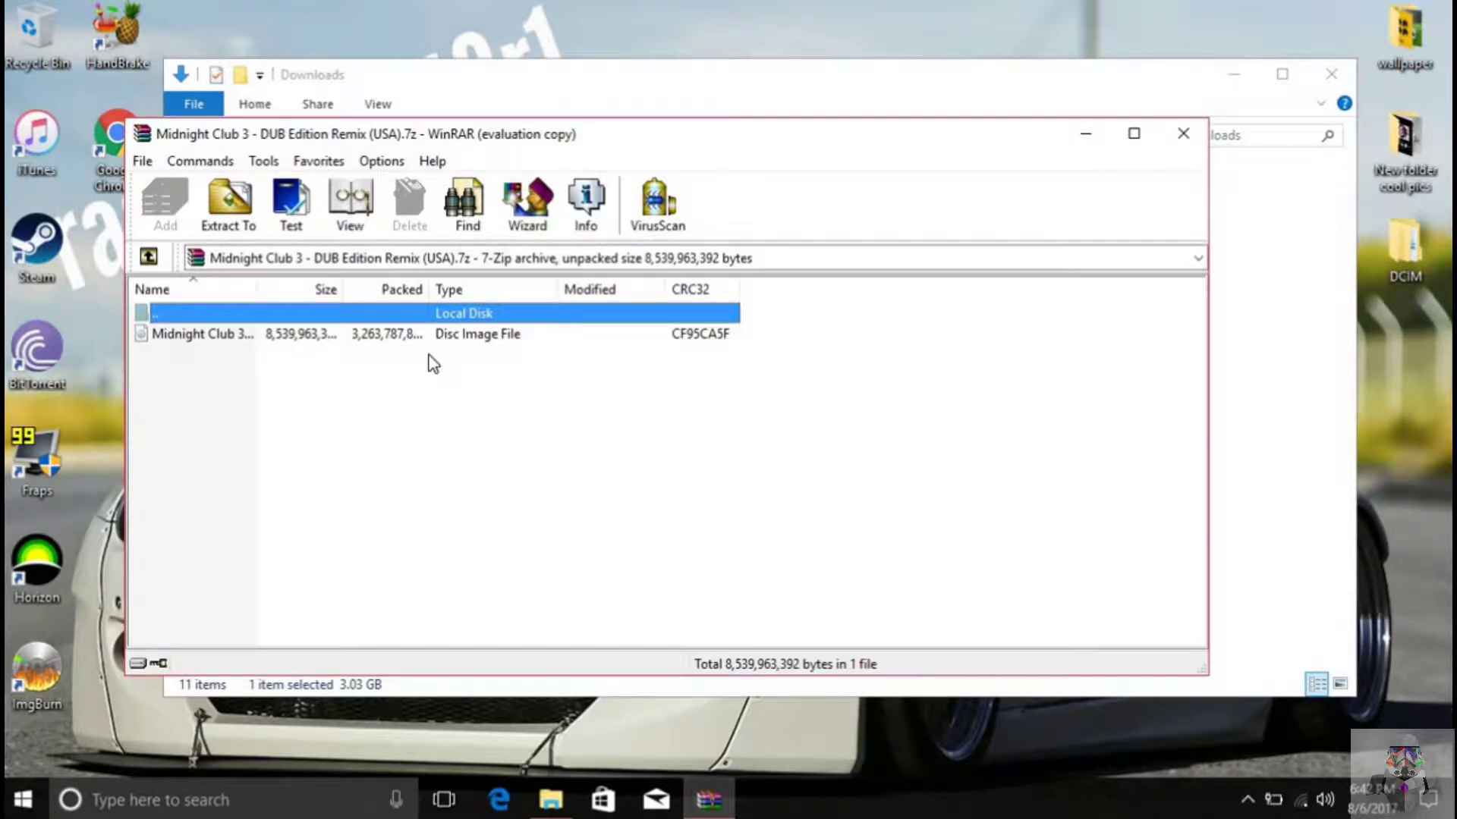
Step: Close the archive, then permanently delete the Midnight Club 3 archive via the Recycle Bin
click(1193, 134)
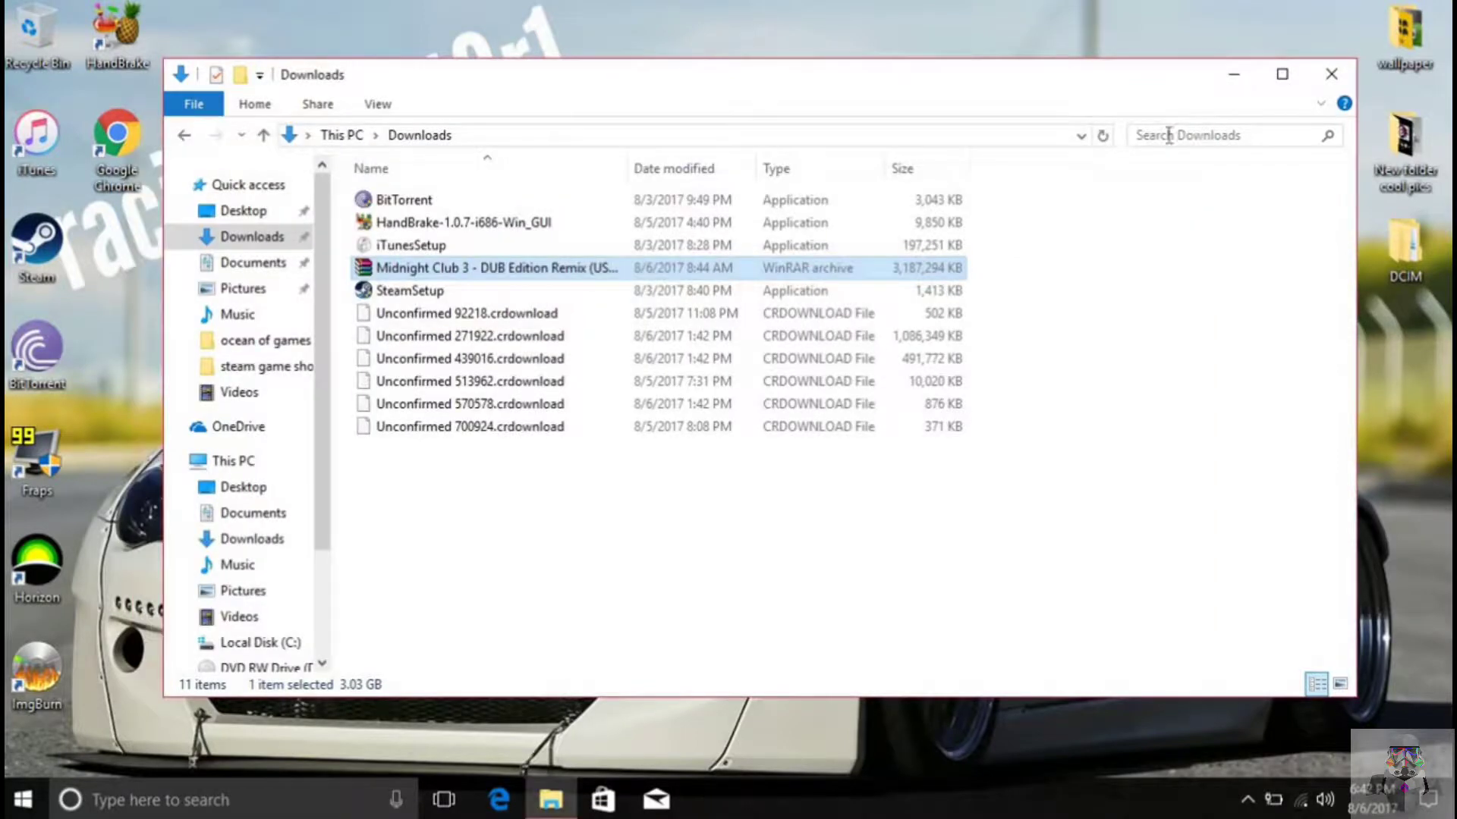
drag(497, 268, 52, 25)
right_click(53, 24)
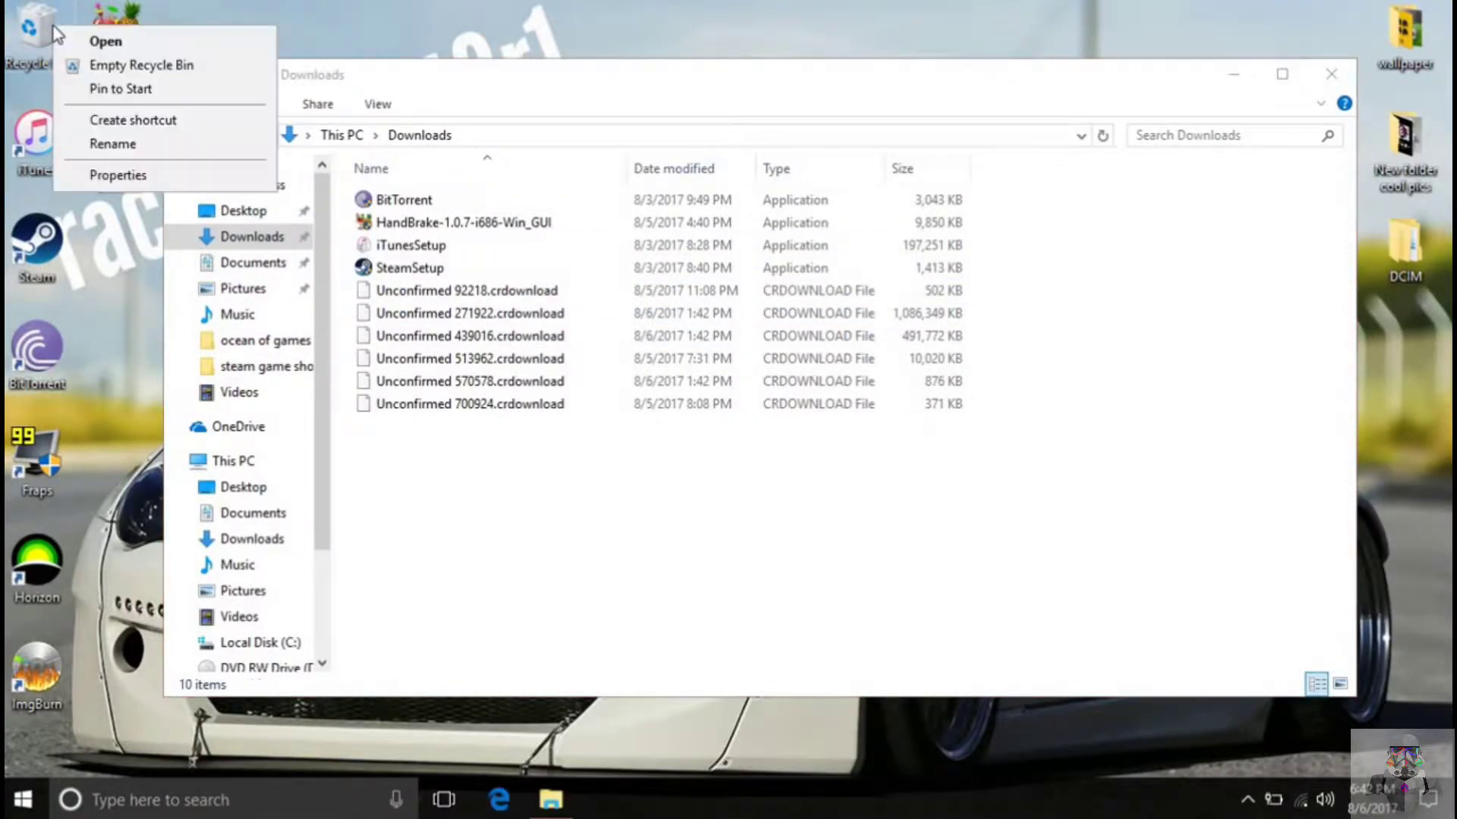
click(84, 58)
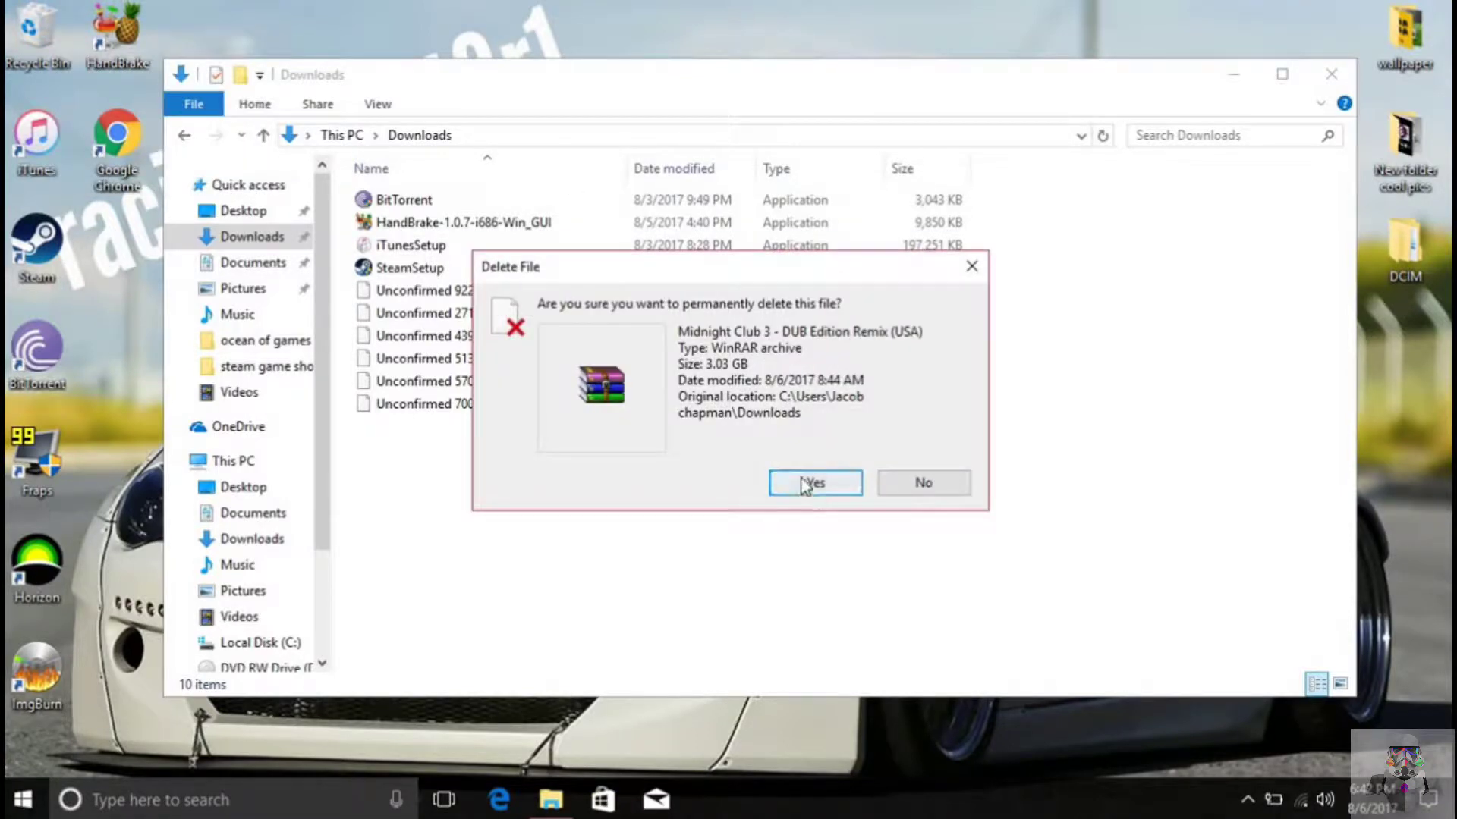
click(809, 483)
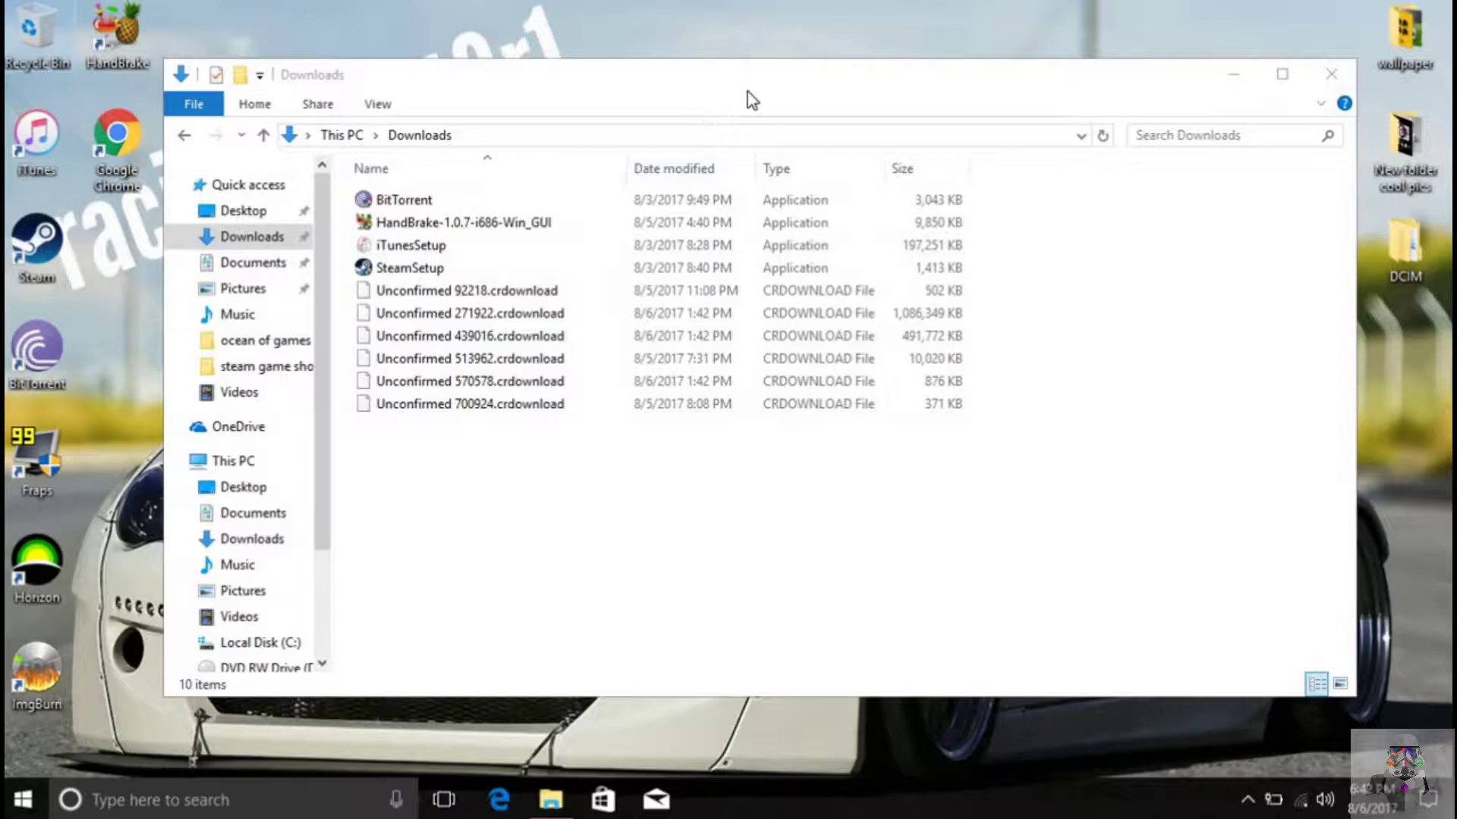
Step: Check the 3.37 GB MTV Celebrity Deathmatch (USA) image in JCC HDD (G:)\ps2 iso's, then close Explorer
mouse_move(748, 85)
mouse_down()
mouse_move(722, 90)
mouse_move(812, 89)
mouse_move(776, 89)
mouse_up()
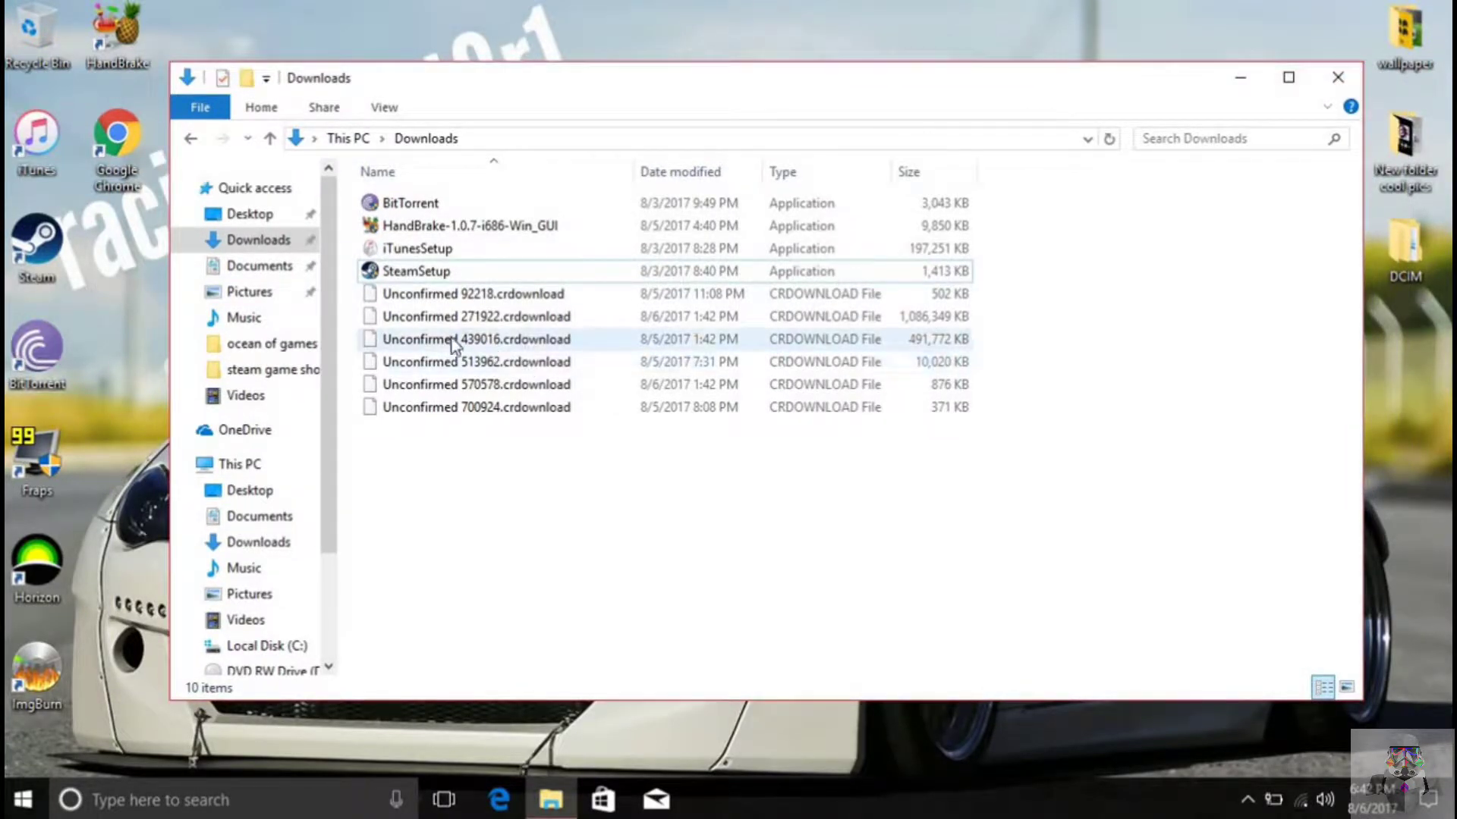
scroll(322, 256, down, 2)
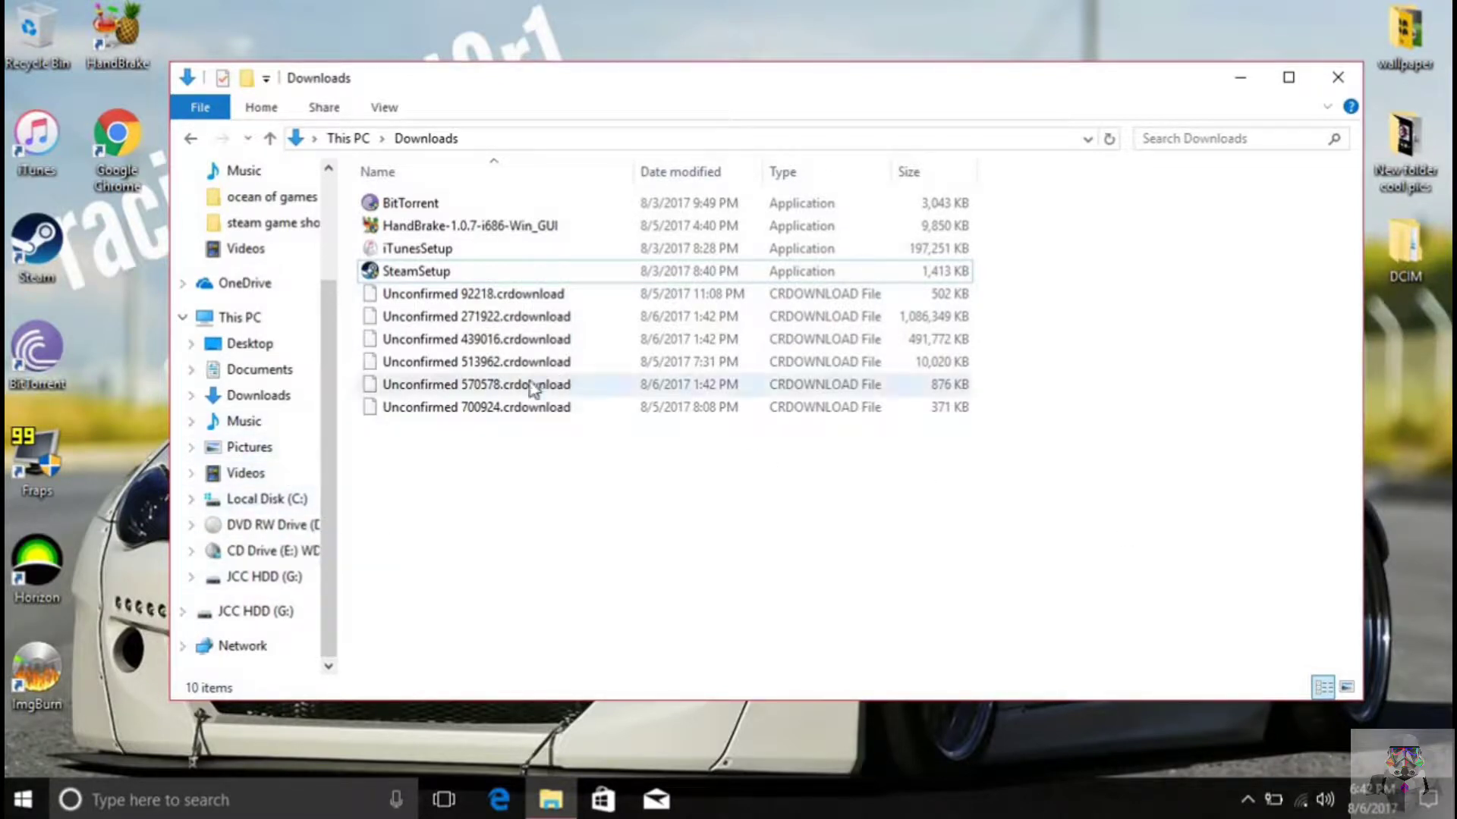
drag(331, 435, 331, 541)
click(274, 577)
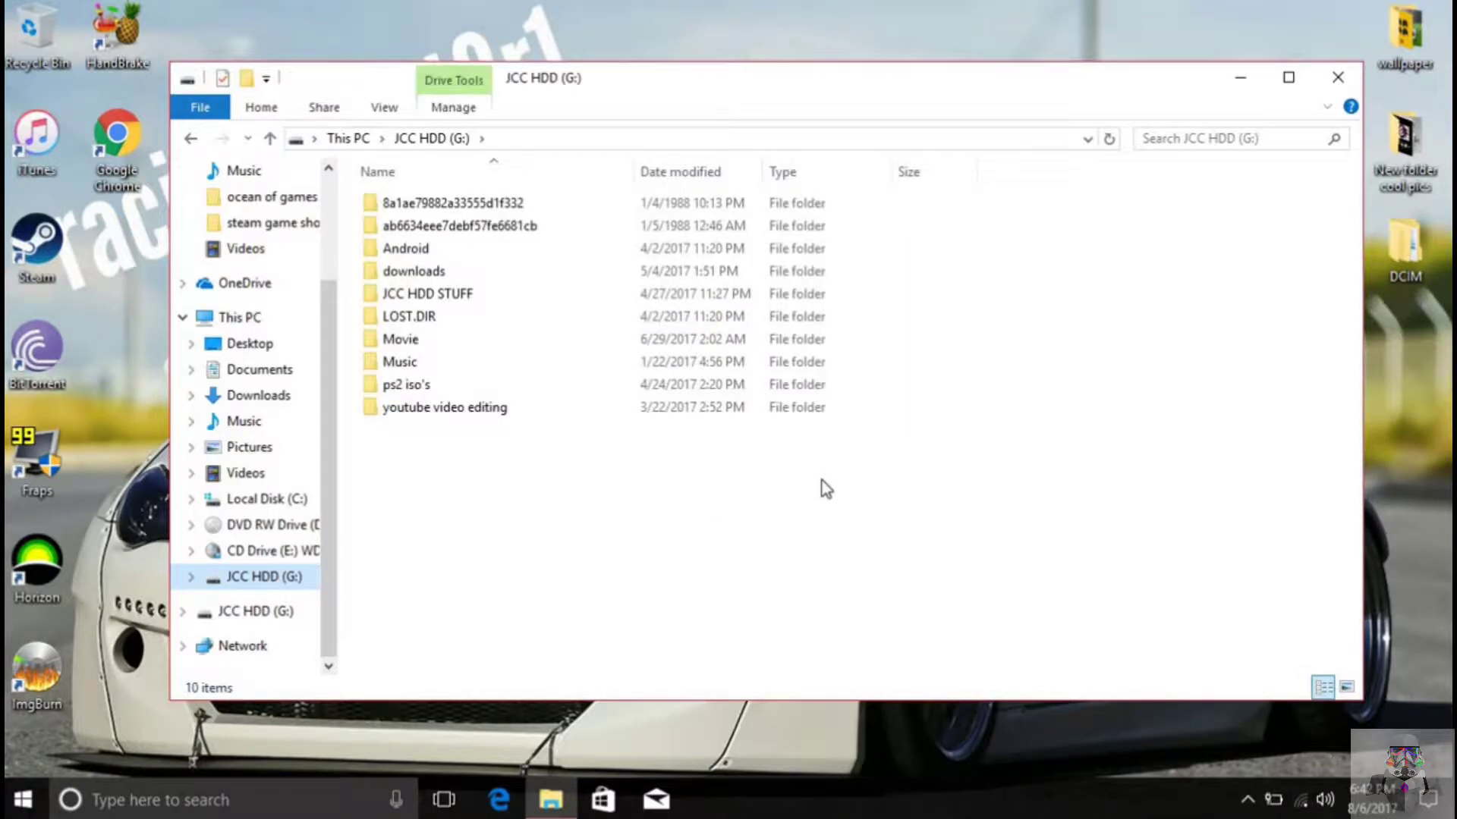
double_click(458, 384)
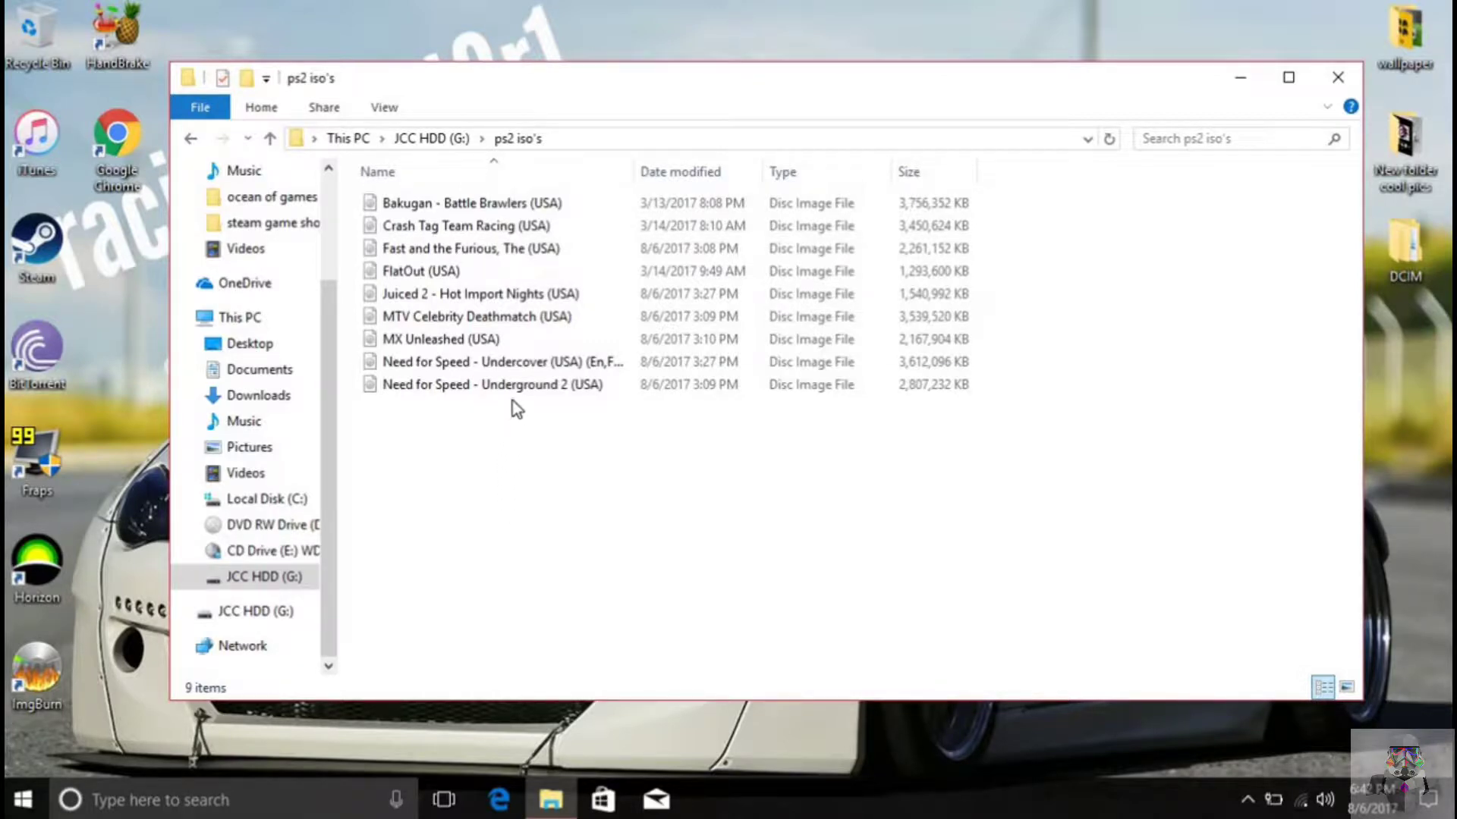
click(508, 320)
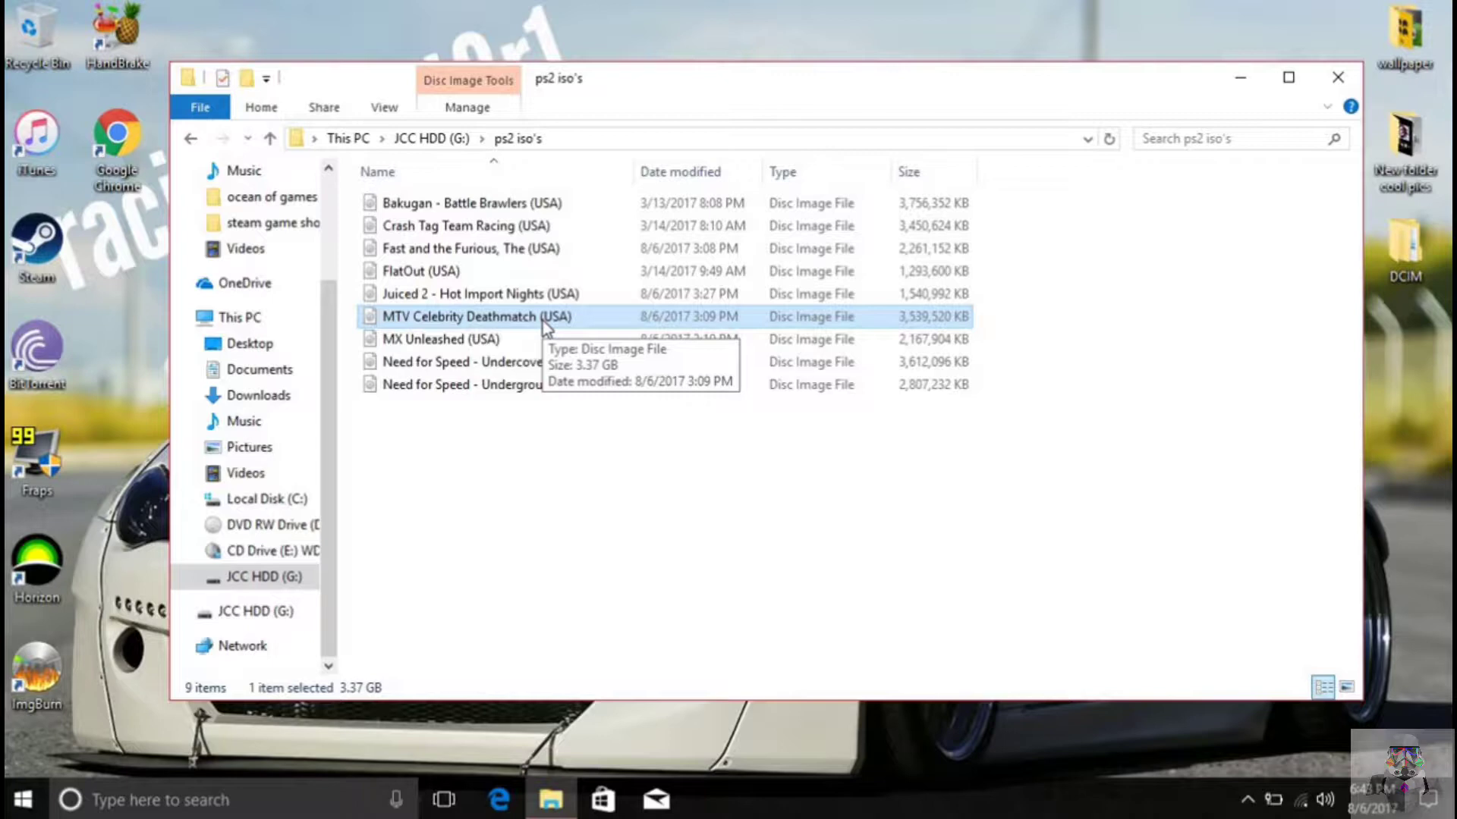
click(1339, 78)
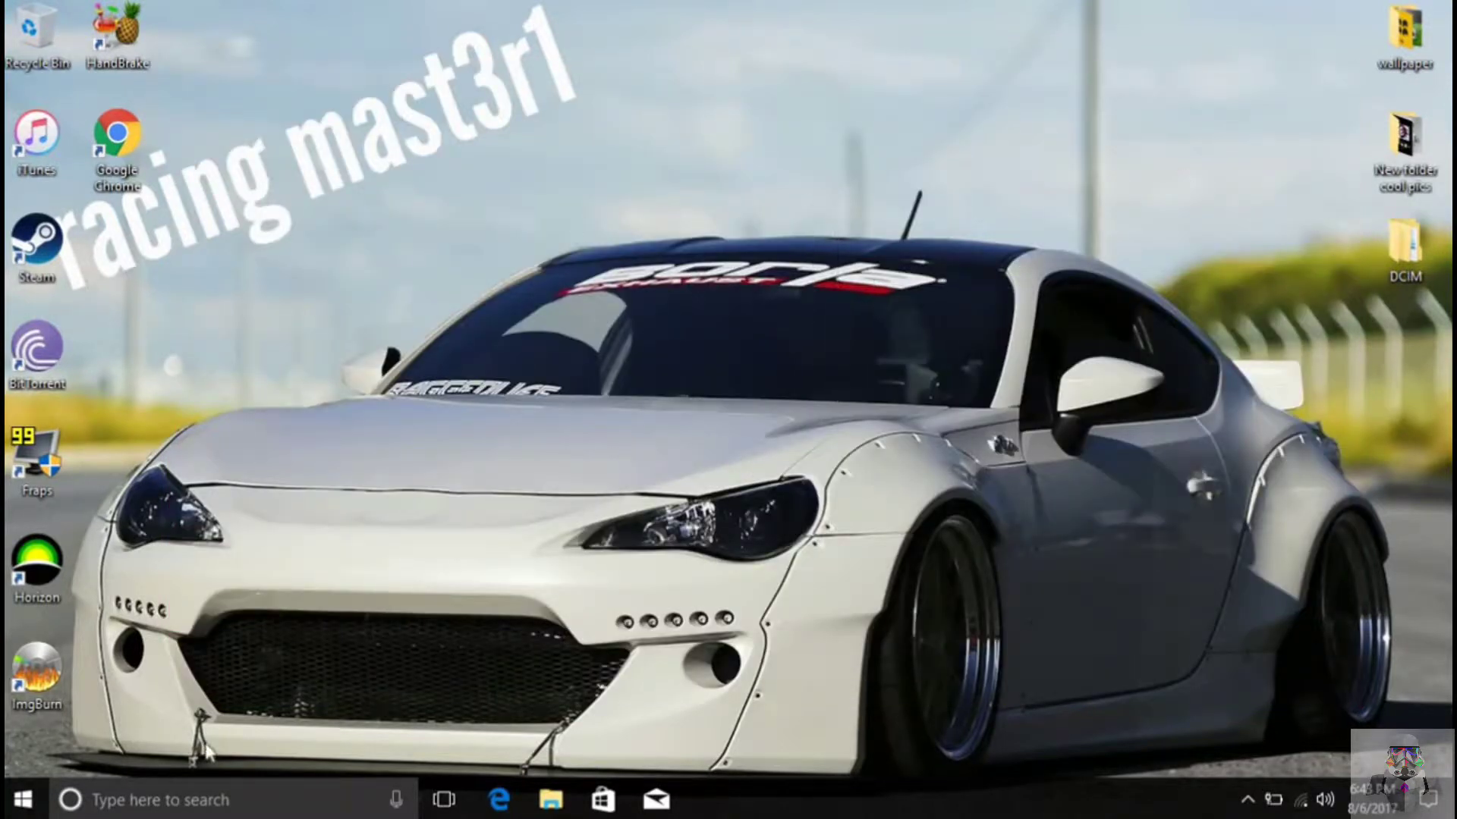
Step: Launch ImgBurn, arrange its main and log windows, and choose Write image file to disc
double_click(41, 664)
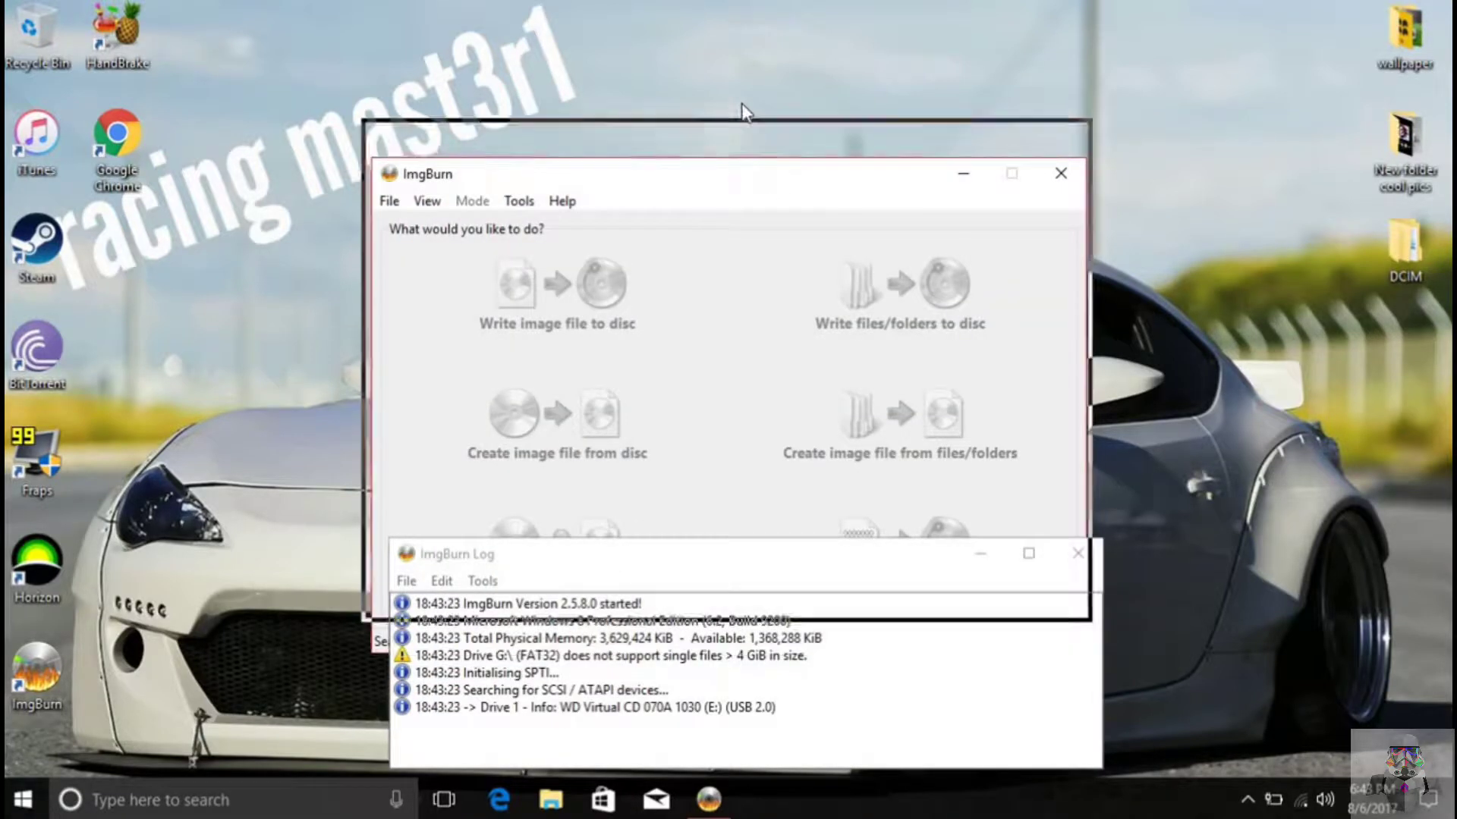
drag(753, 169, 756, 43)
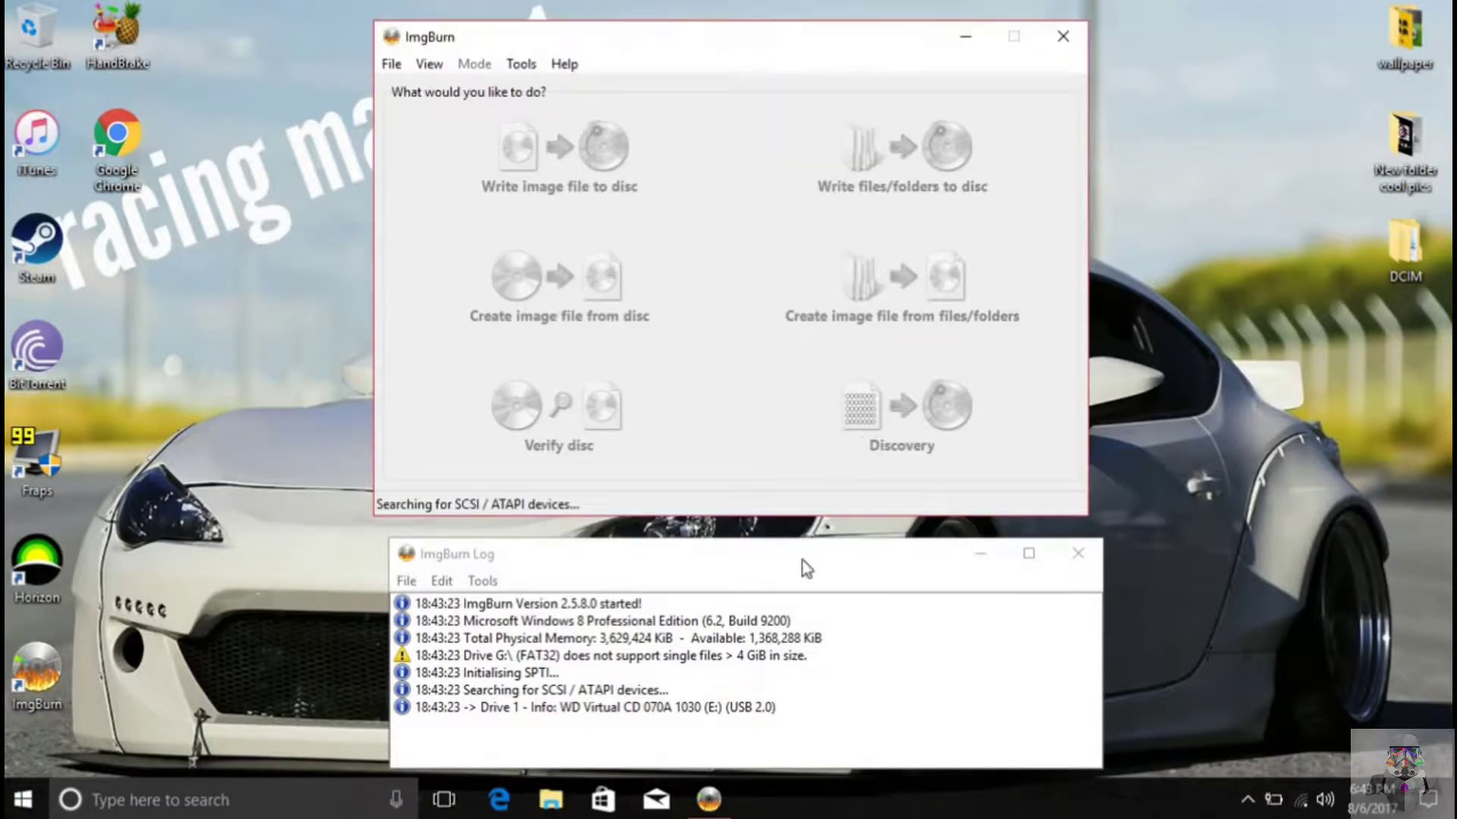
drag(781, 559, 771, 542)
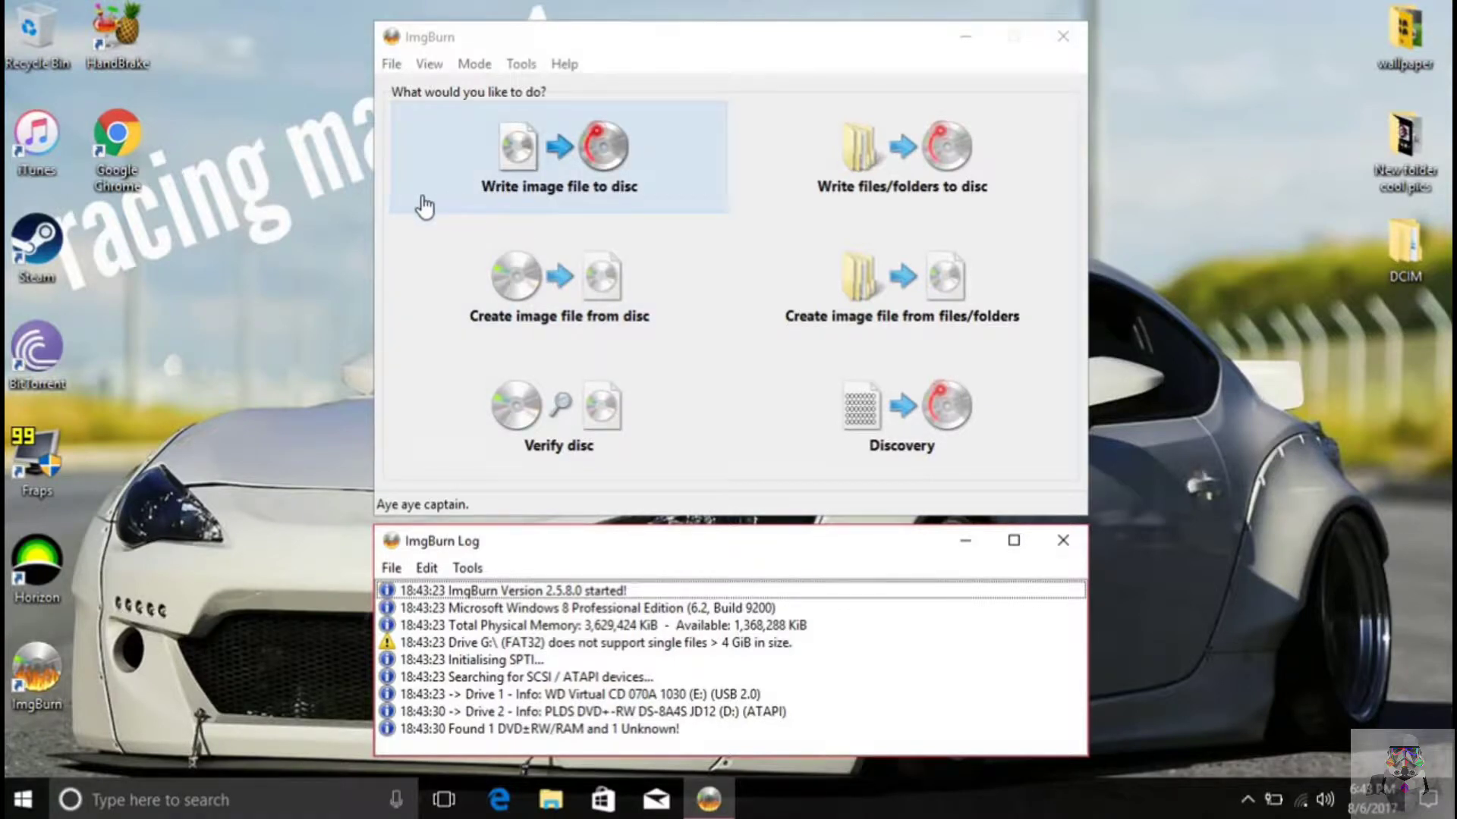
click(570, 215)
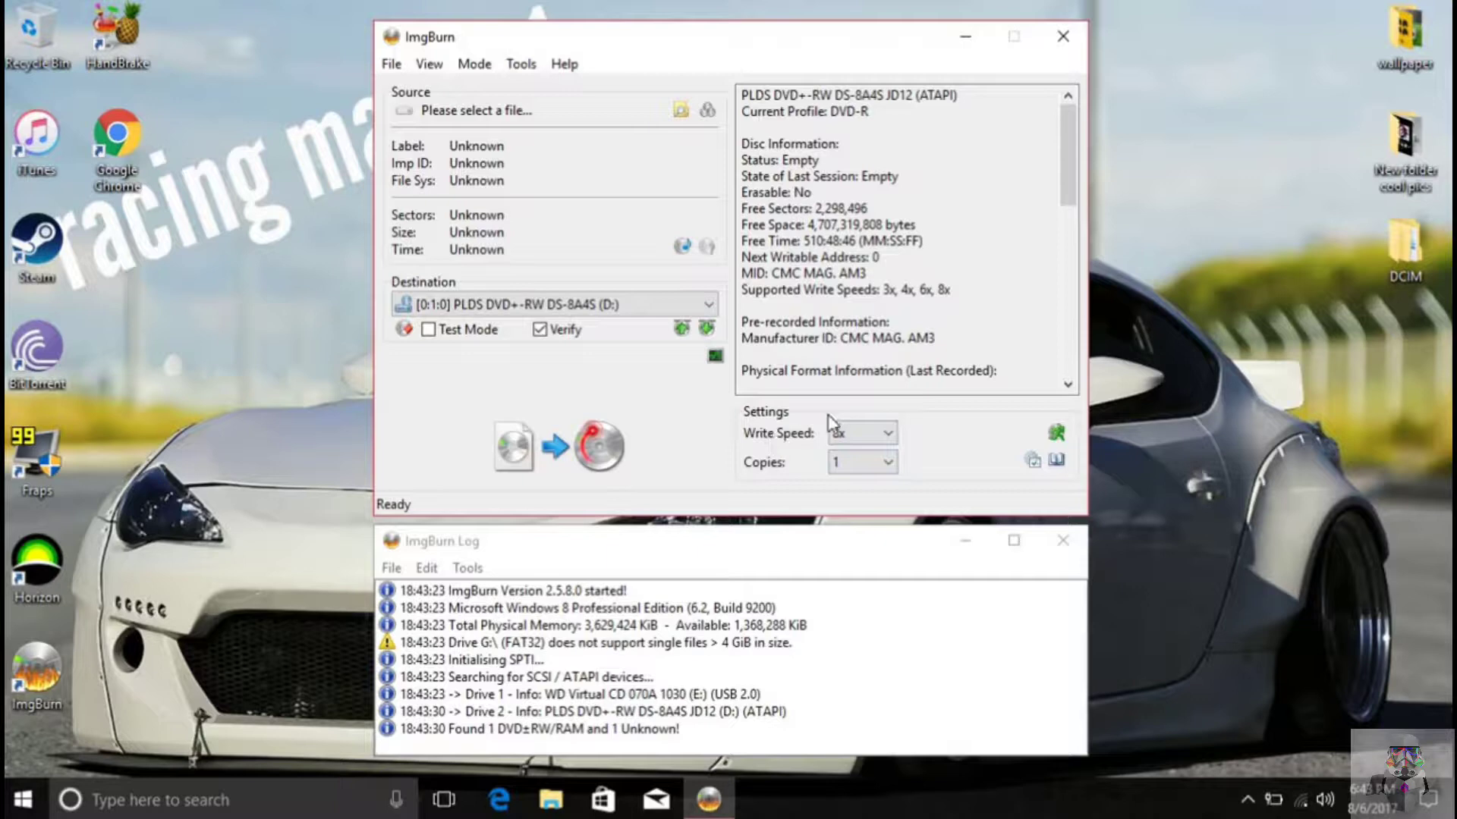
click(888, 440)
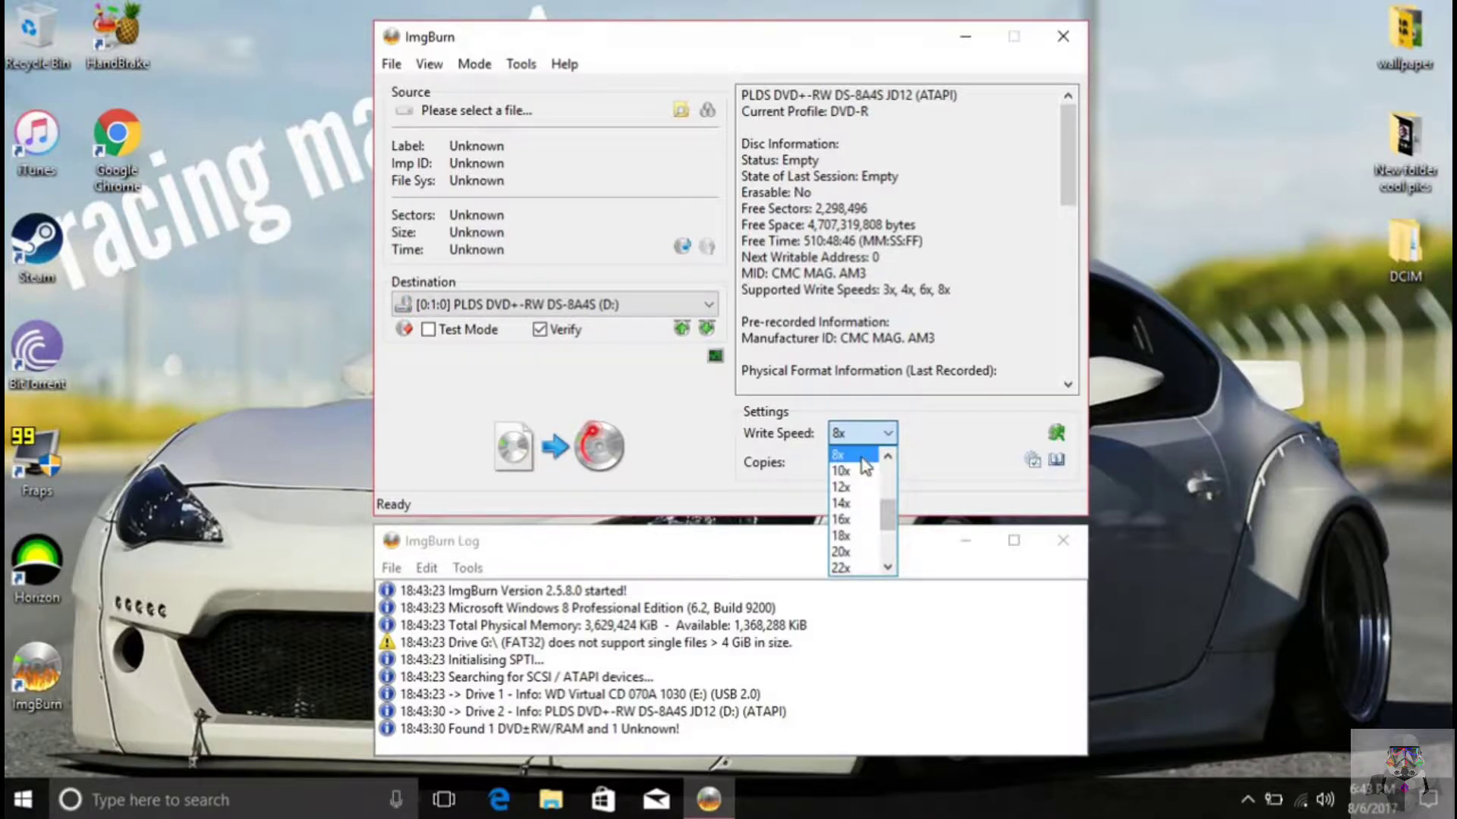
click(859, 434)
click(860, 436)
drag(896, 517, 882, 468)
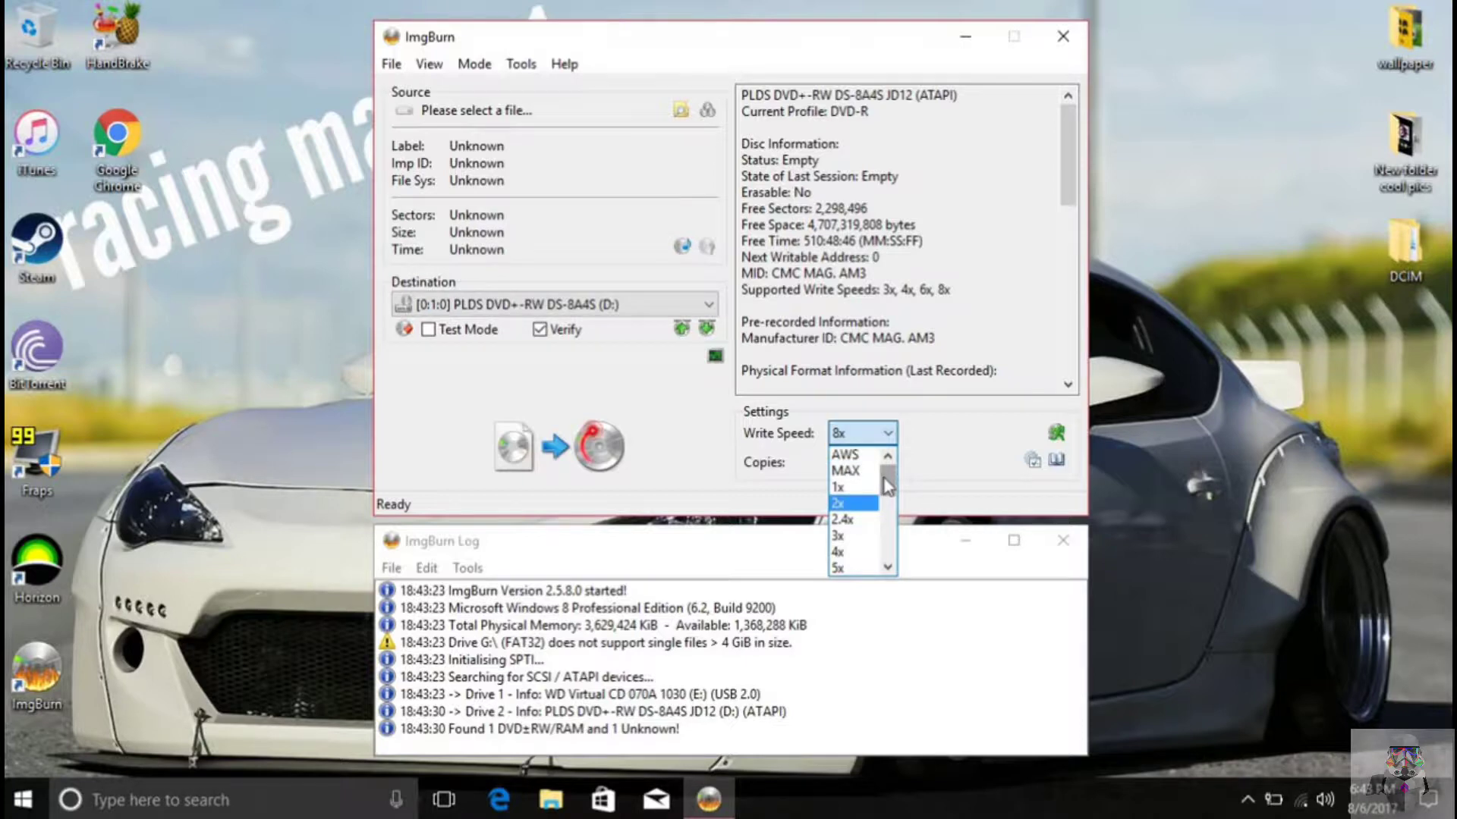
drag(888, 488, 846, 526)
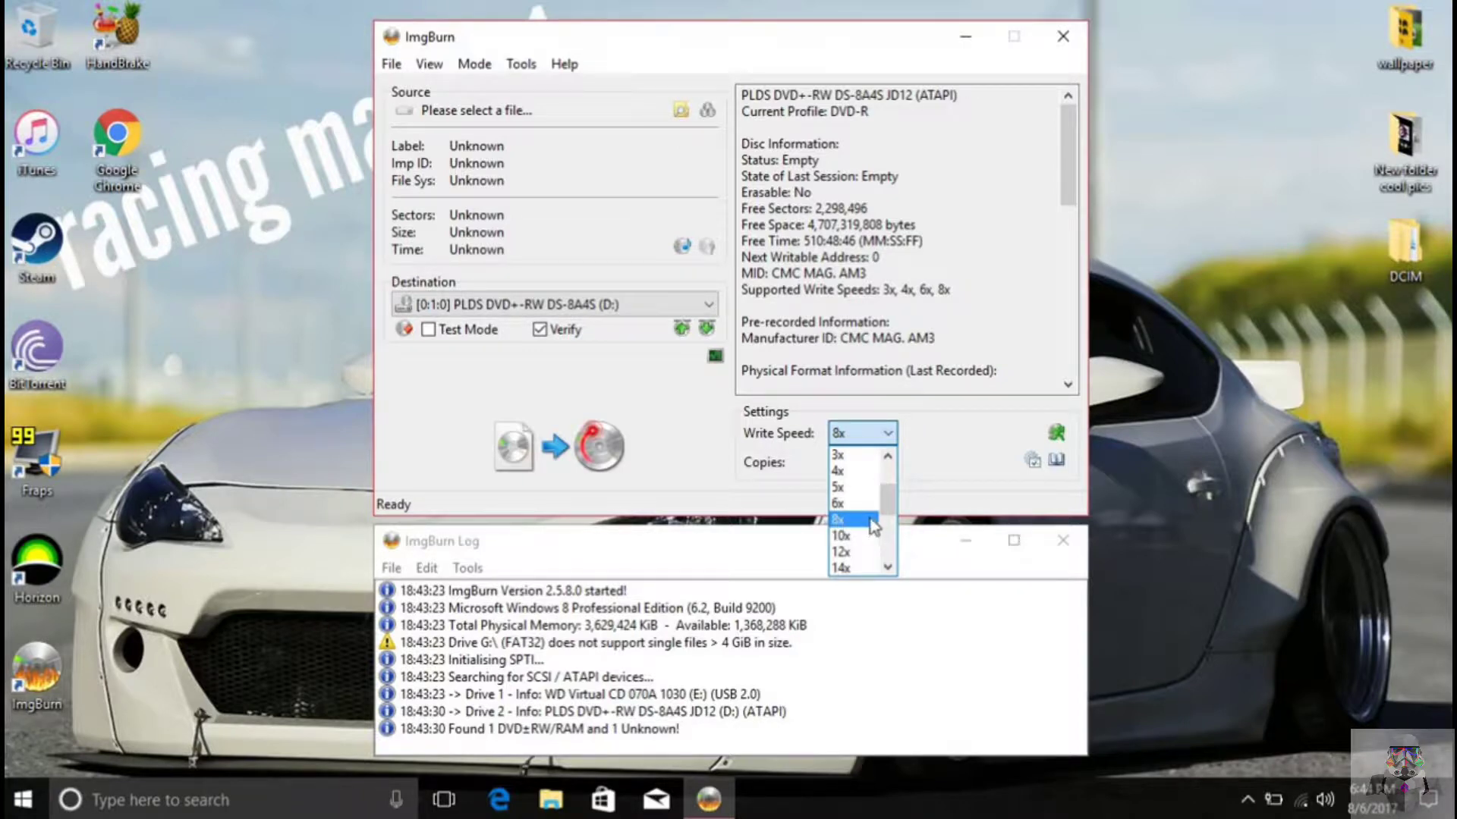
click(872, 521)
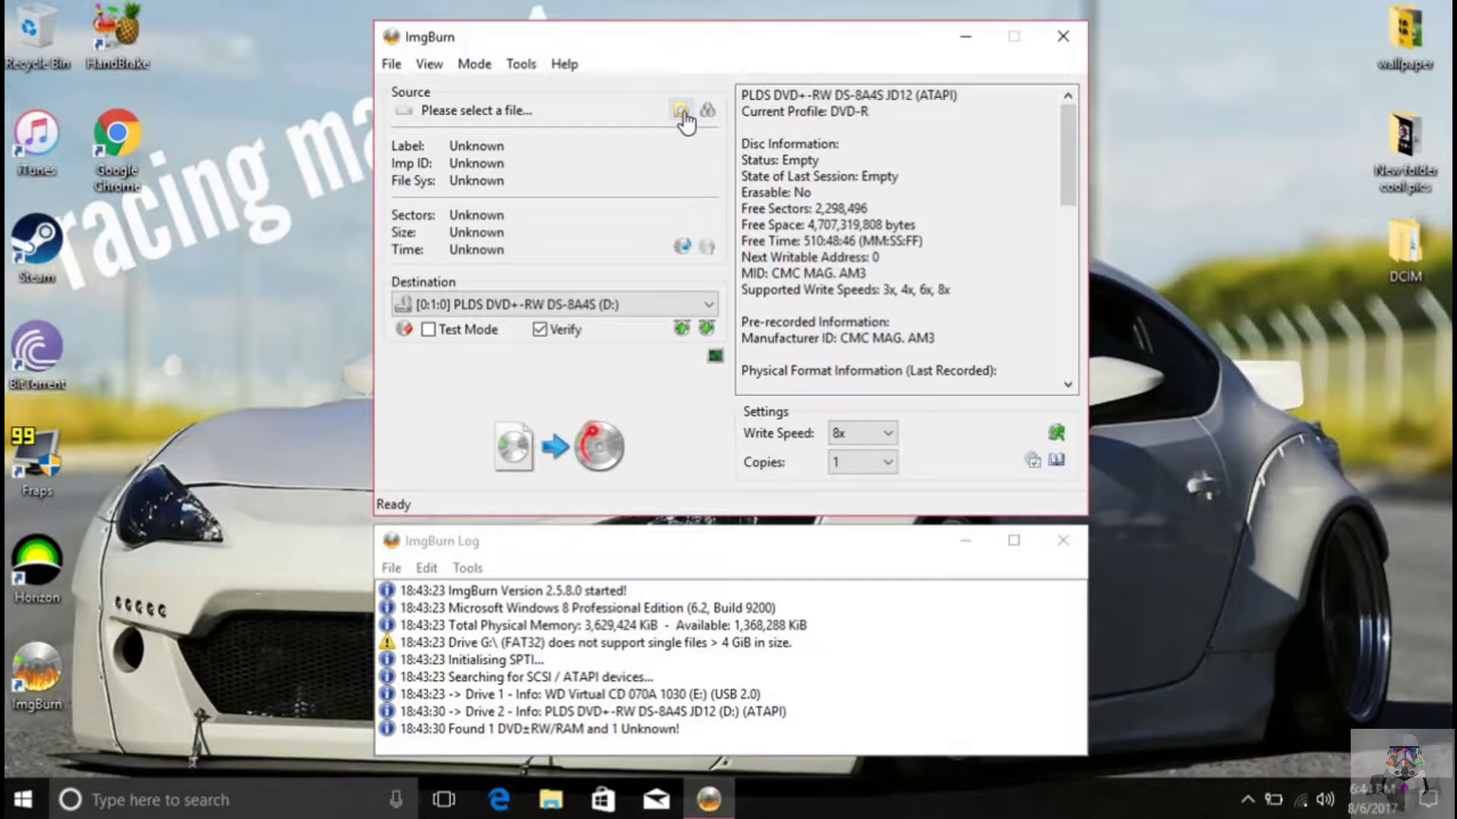
Step: Load MTV Celebrity Deathmatch (USA).iso from the ps2 iso's folder as the source image
click(682, 114)
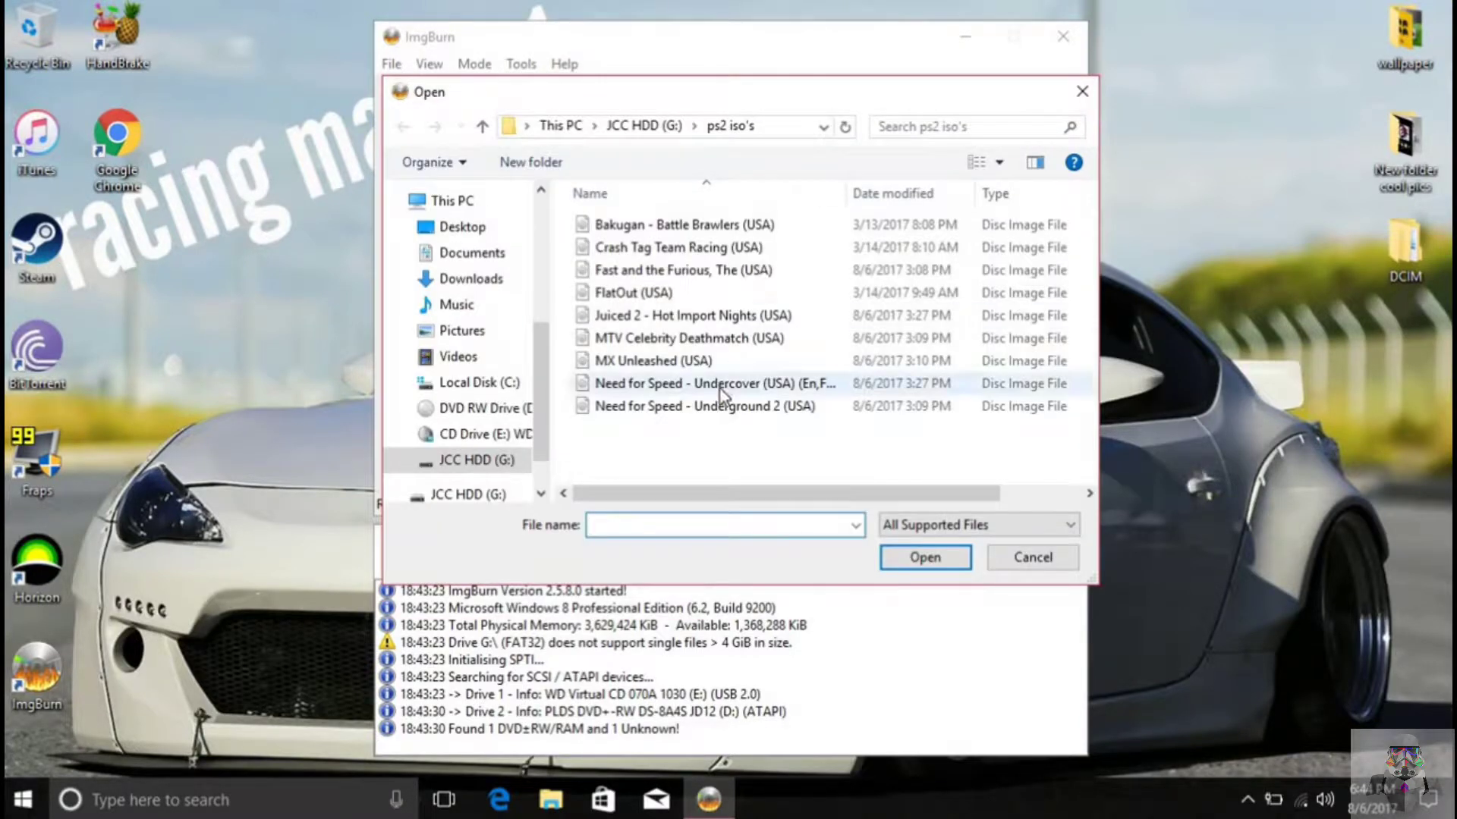
scroll(544, 388, down, 2)
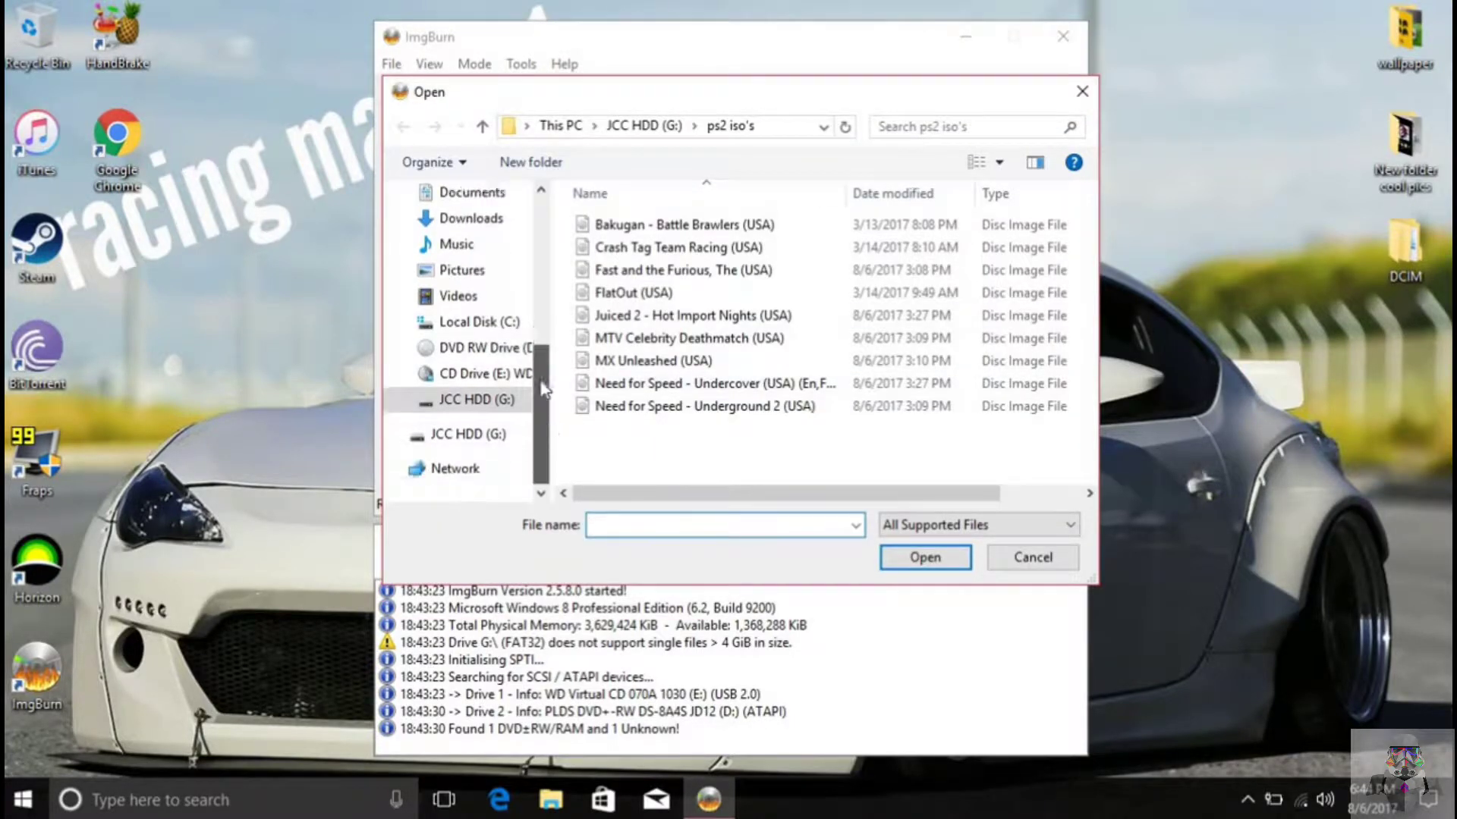
scroll(545, 379, up, 3)
scroll(545, 379, down, 3)
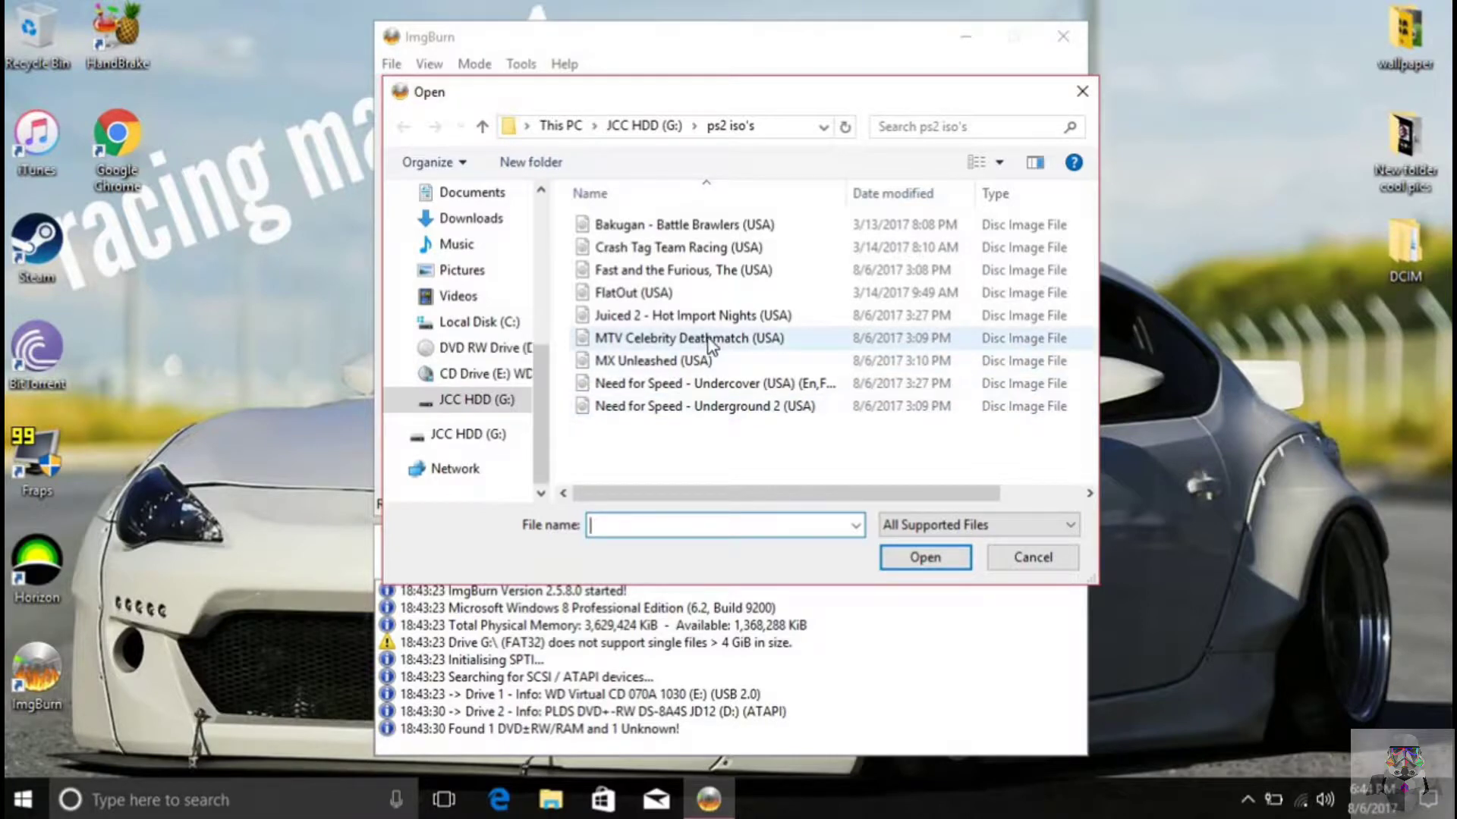
drag(783, 493, 984, 501)
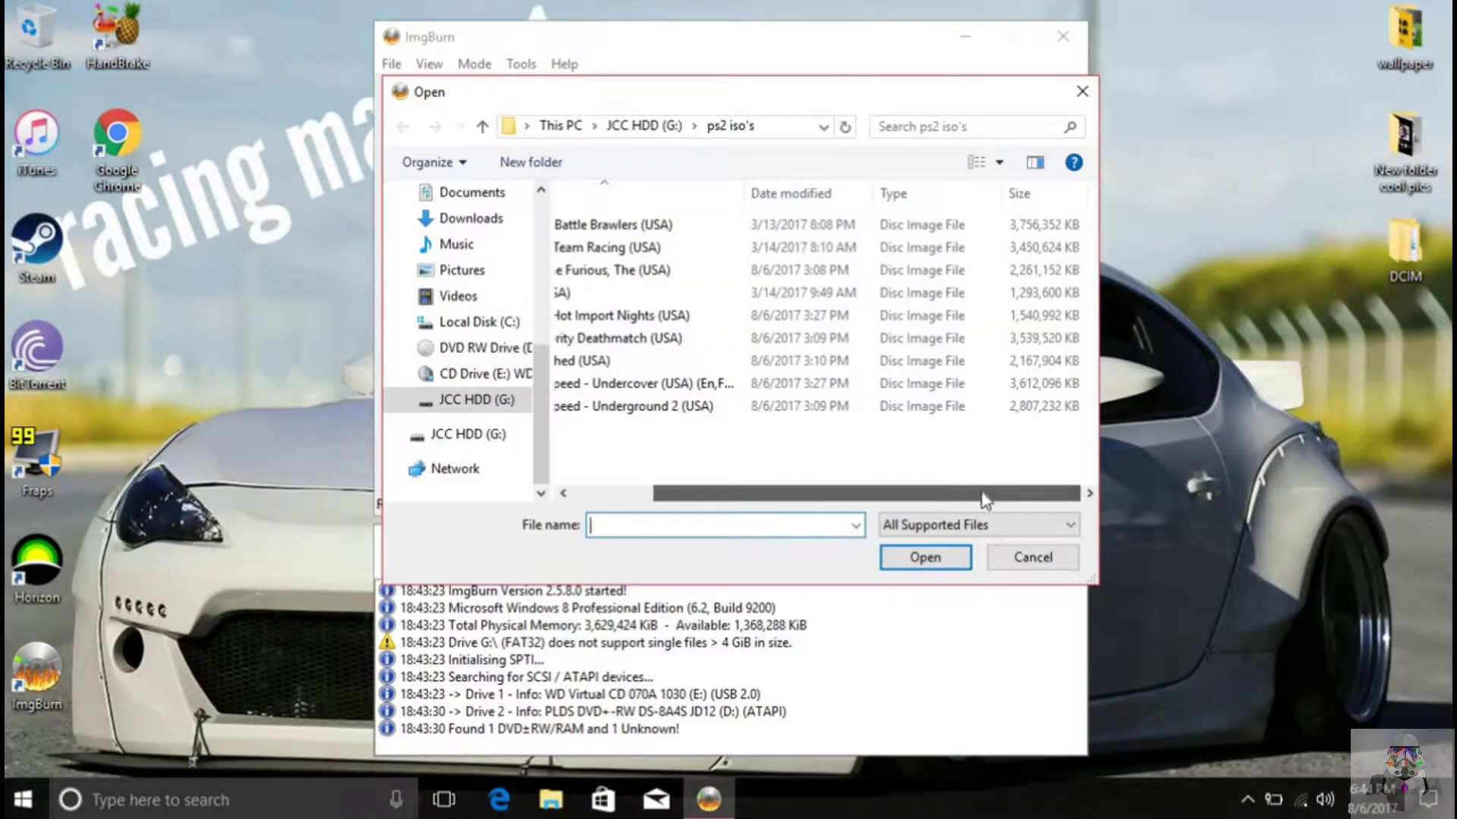
click(637, 340)
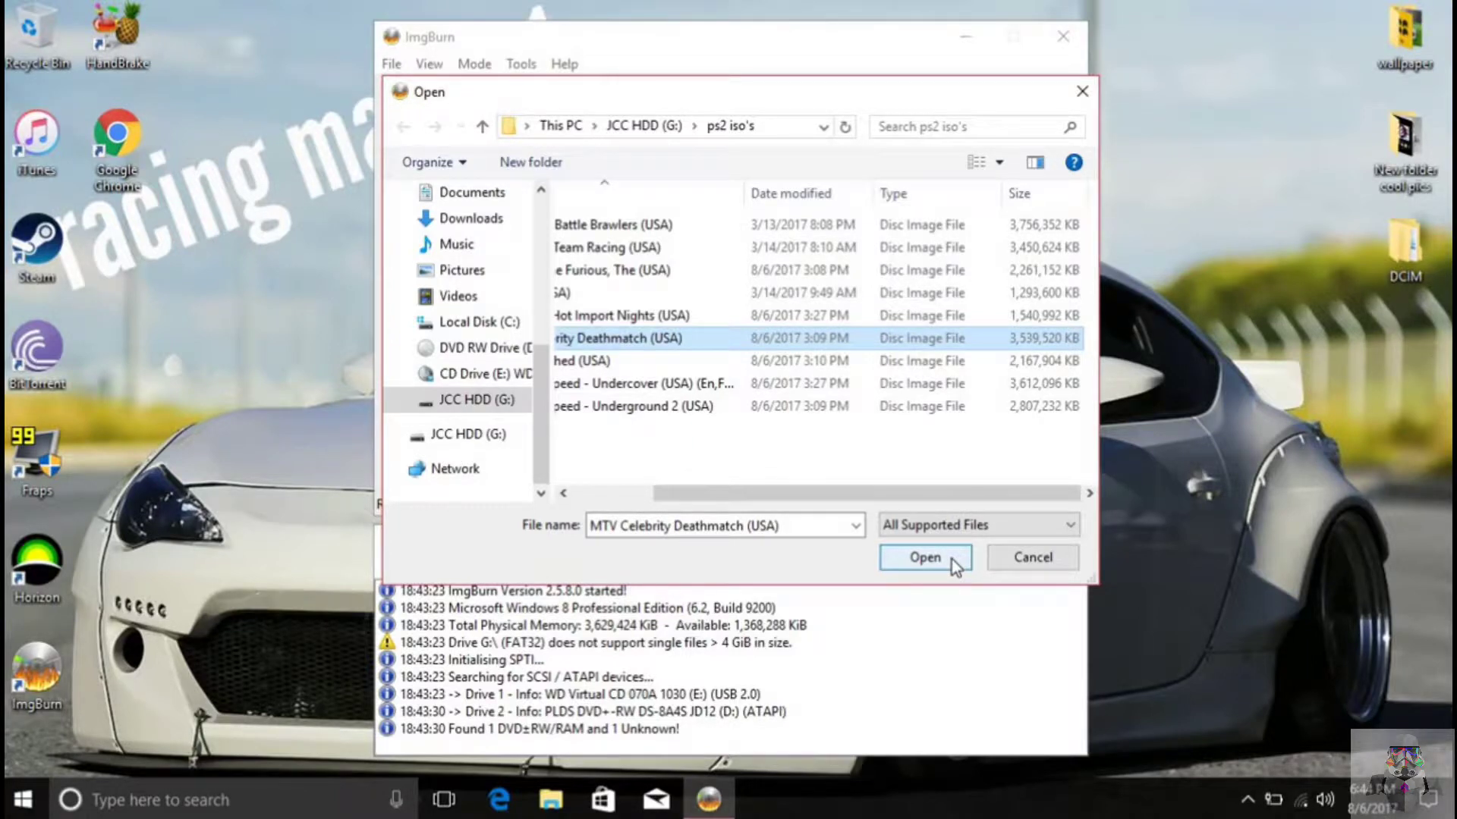
click(952, 558)
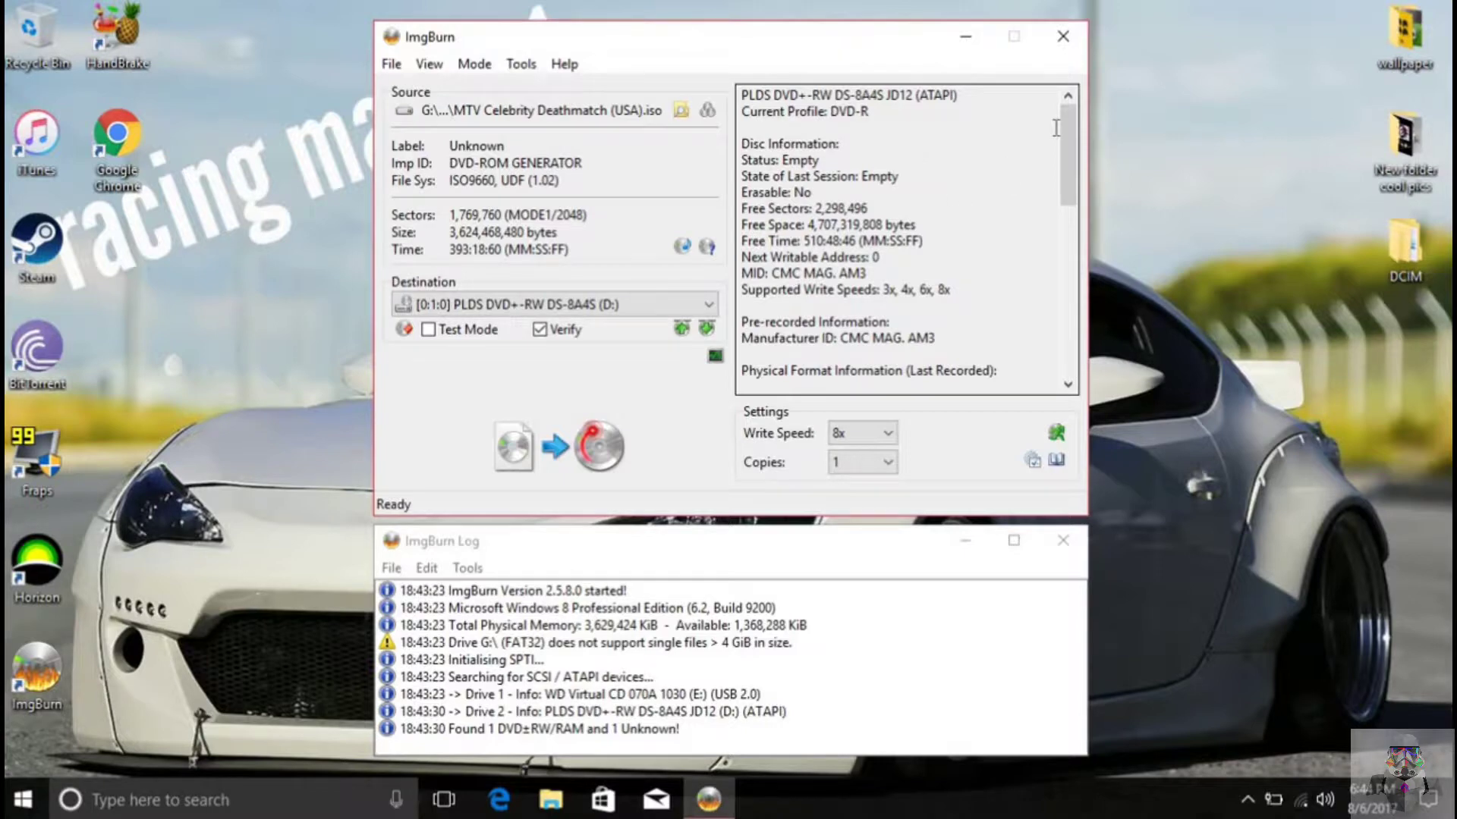
drag(1068, 130, 1089, 64)
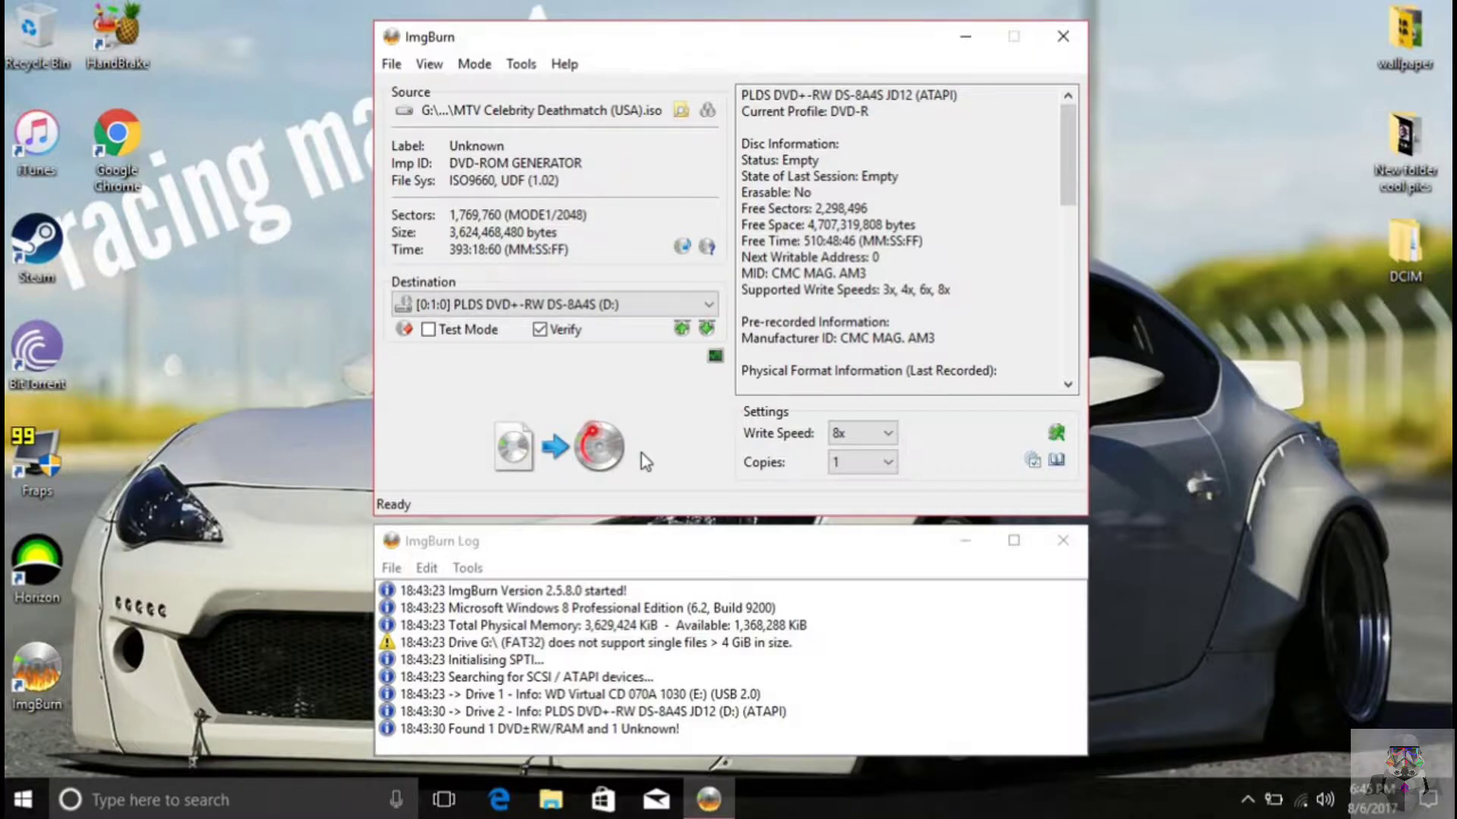
Step: Start burning the MTV Celebrity Deathmatch image to the DVD-R at 8x
click(579, 463)
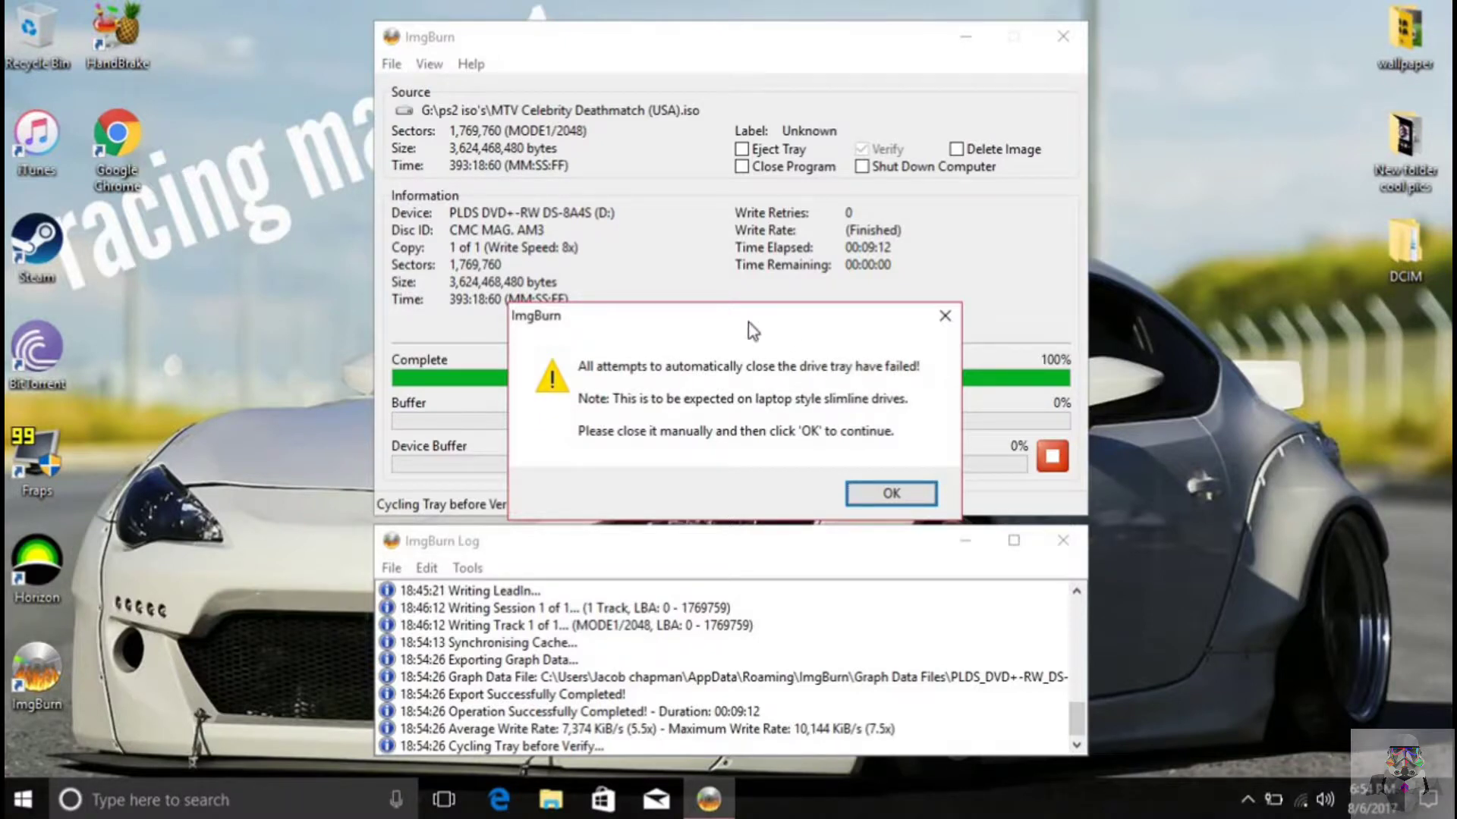
Step: Let the write finish at 100%, adjusting the window position slightly
drag(786, 315, 789, 325)
Step: Confirm the drive tray is closed so ImgBurn verifies the burned DVD-R
key(Return)
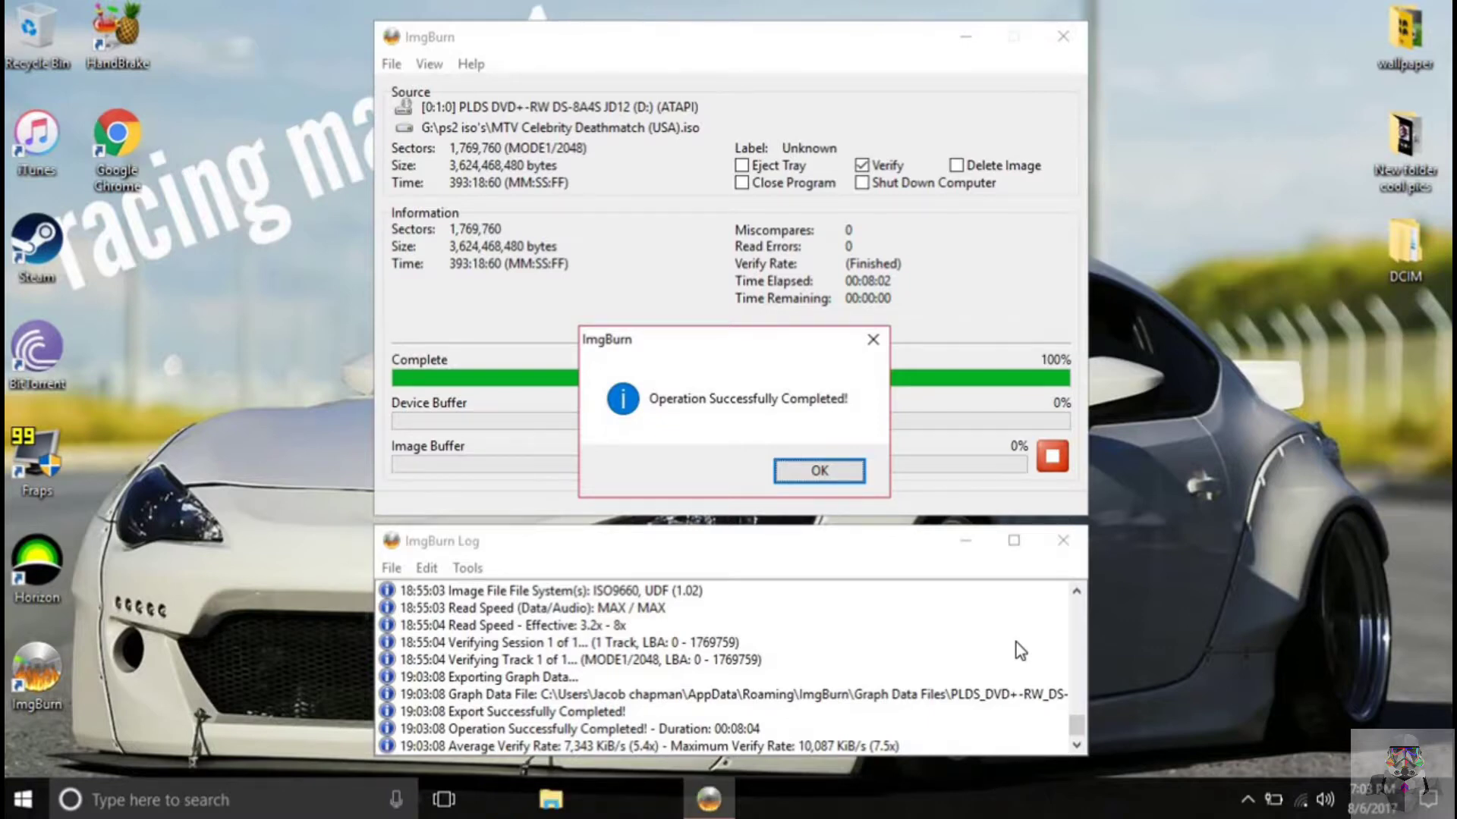
Step: Dismiss the Operation Successfully Completed message and close ImgBurn
key(Return)
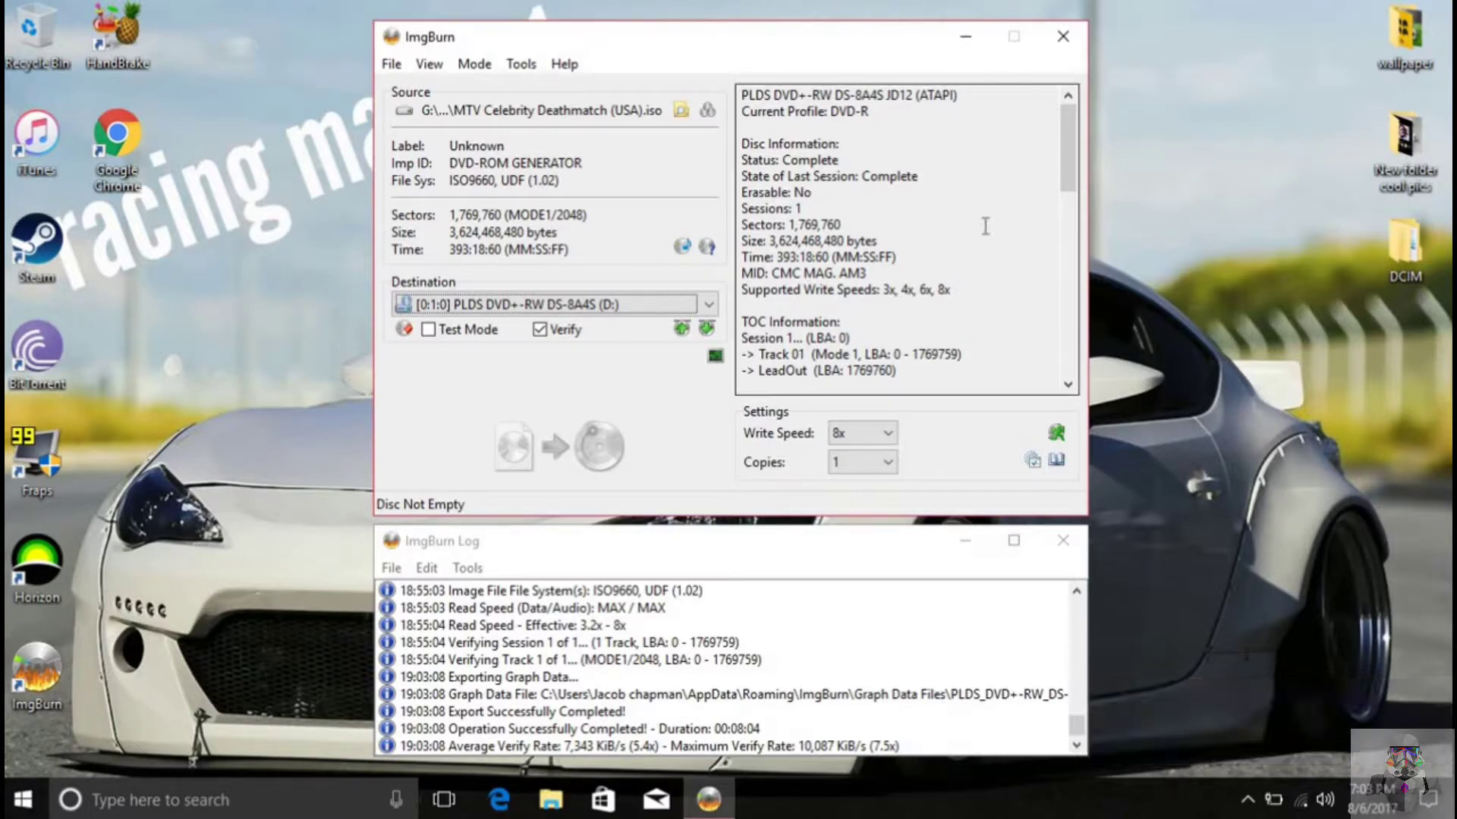
click(1063, 36)
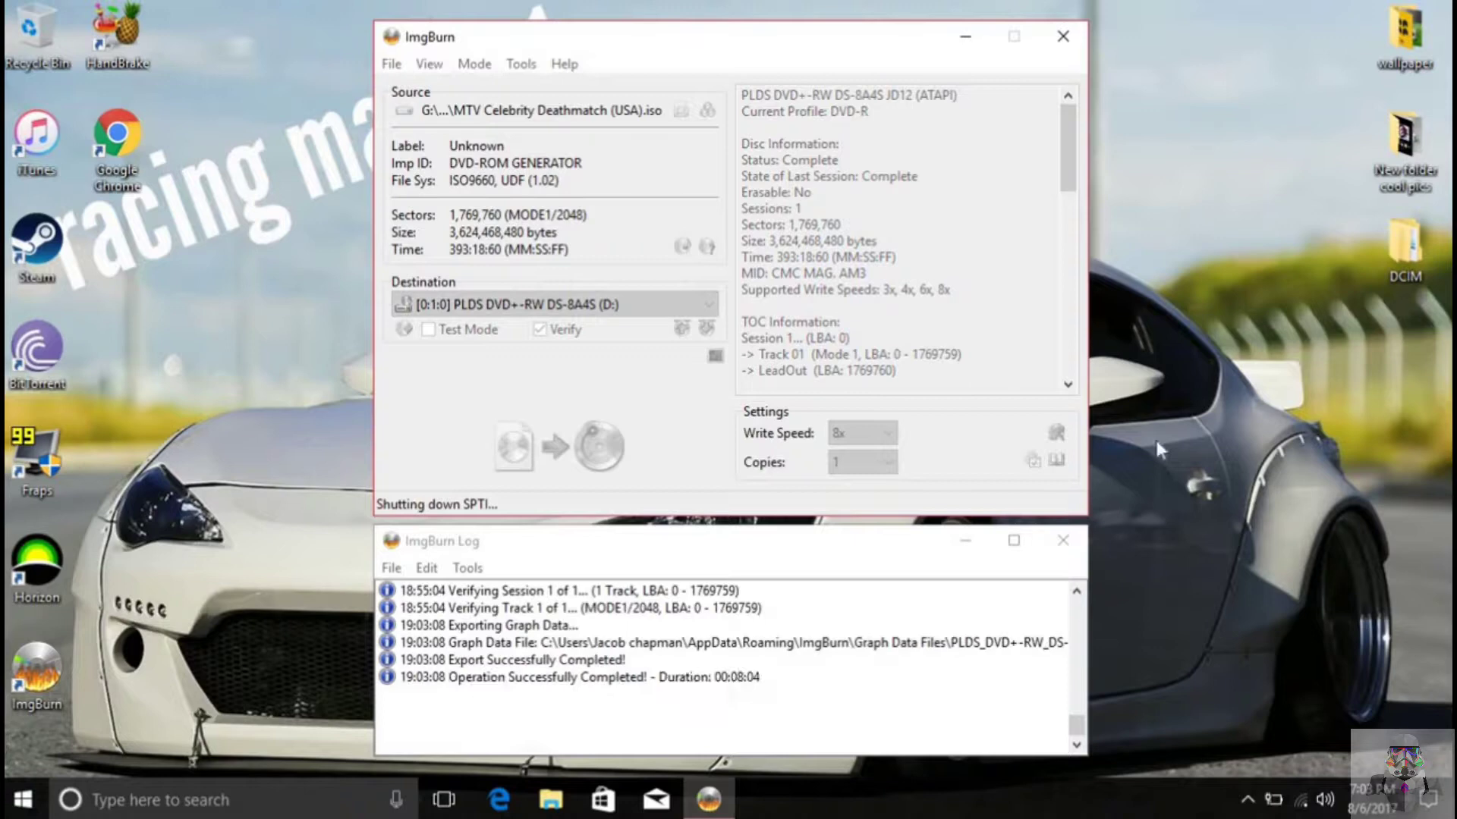